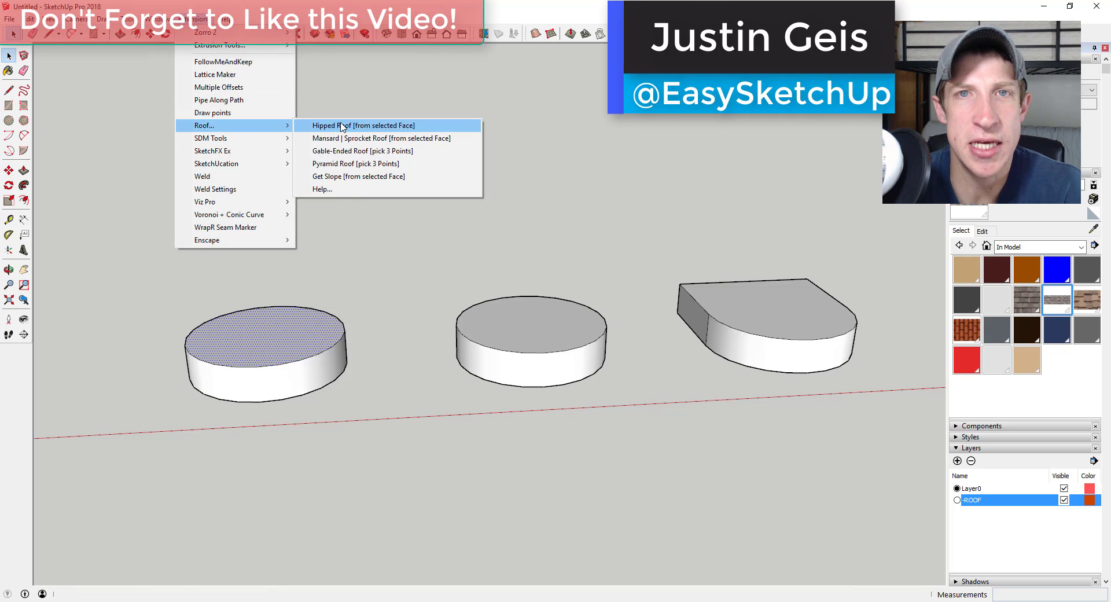
- Put a hipped roof with asphalt shingles on the left building
{"action": "left_click", "coordinate": [341, 126]}
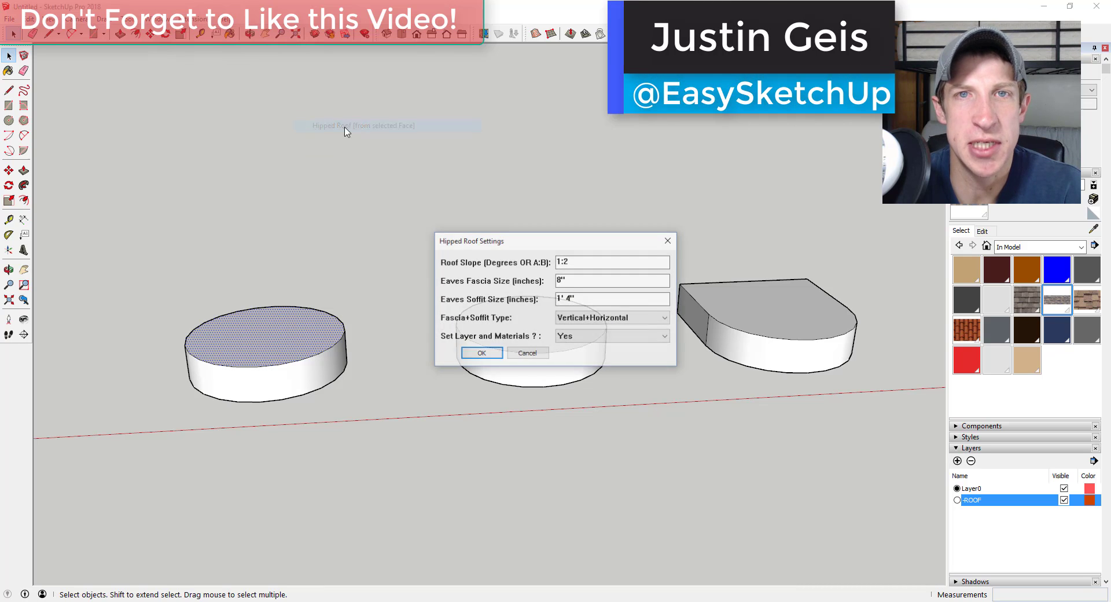
{"action": "left_click", "coordinate": [481, 354]}
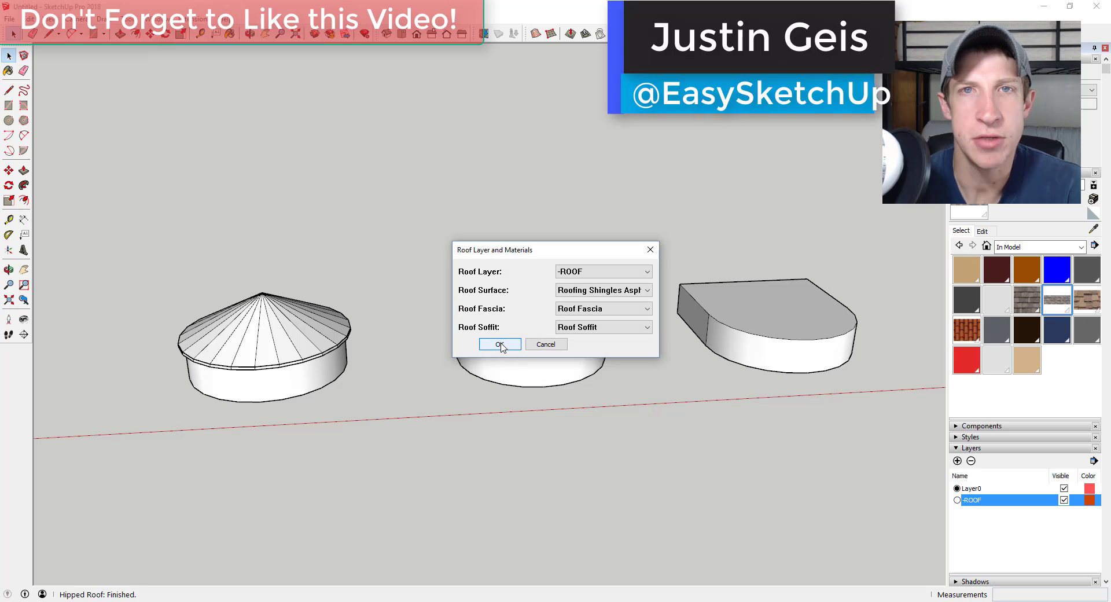
{"action": "left_click", "coordinate": [501, 346]}
- Top the middle building with a mansard roof in Roofing Tile Spanish, entering 4'
{"action": "left_click", "coordinate": [543, 328]}
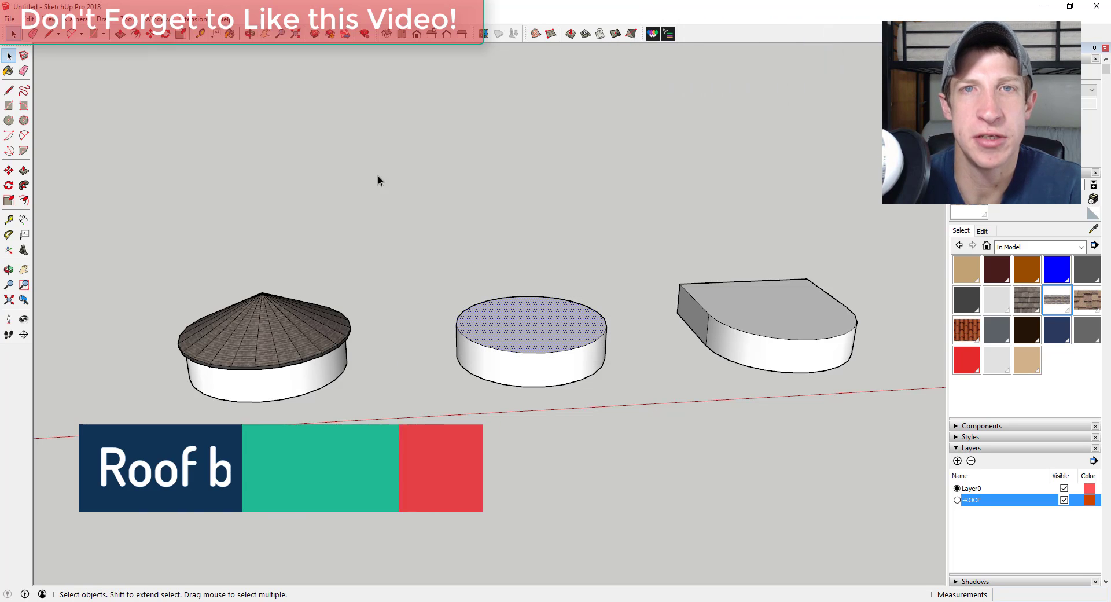
{"action": "left_click", "coordinate": [191, 19]}
{"action": "mouse_move", "coordinate": [231, 129]}
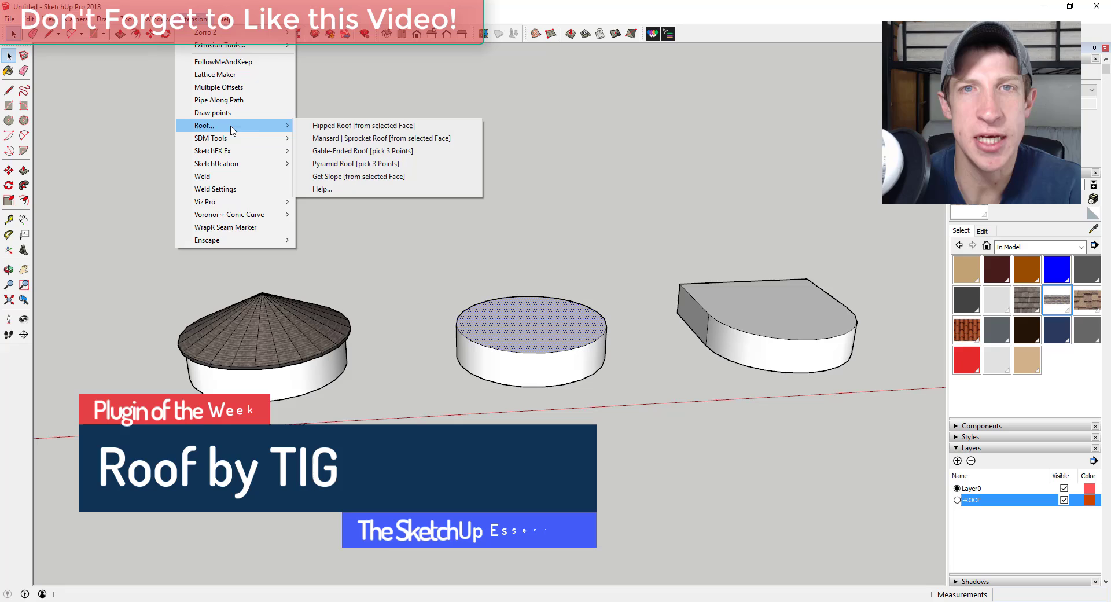
{"action": "left_click", "coordinate": [350, 138]}
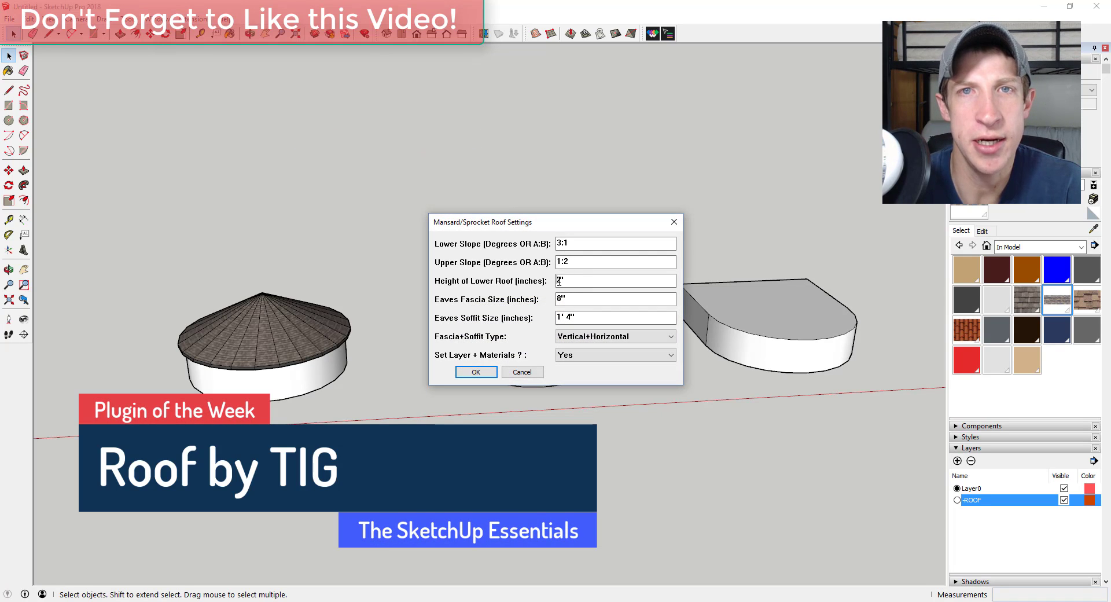
{"action": "type", "text": "4'"}
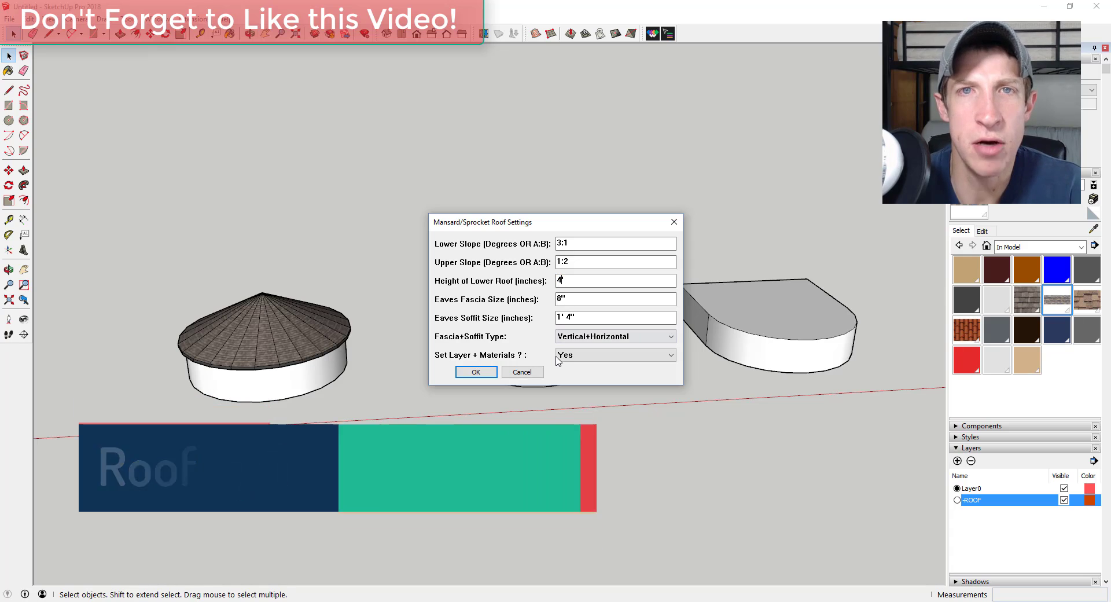
{"action": "left_click", "coordinate": [474, 372]}
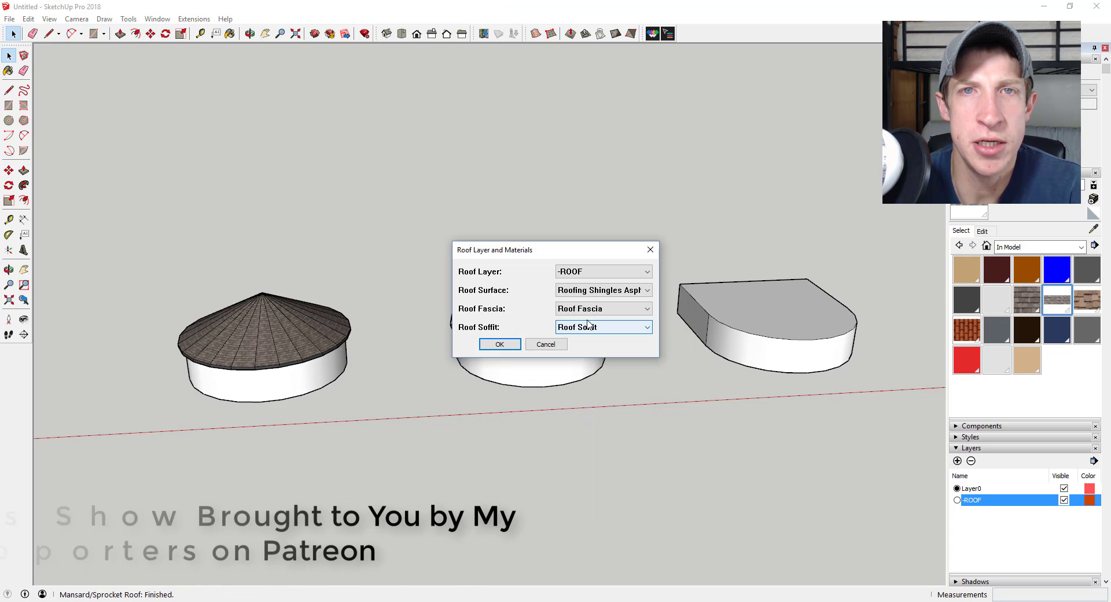
{"action": "left_click", "coordinate": [591, 290]}
{"action": "left_click", "coordinate": [608, 416]}
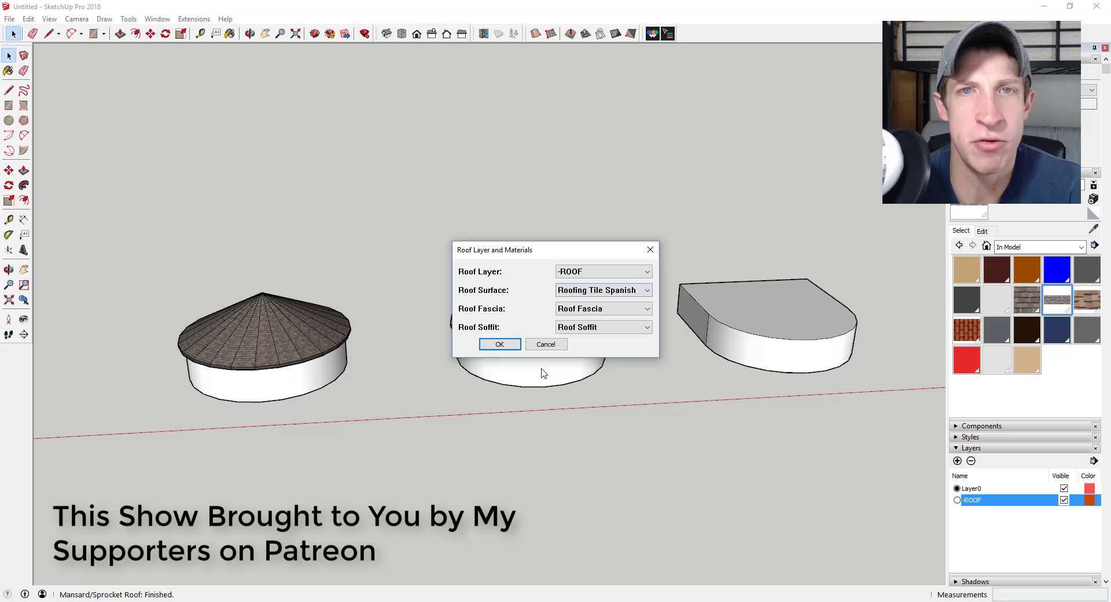
{"action": "left_click", "coordinate": [499, 344]}
- Give the right building a hipped roof surfaced in Roofing Shingles Multi
{"action": "middle_click_drag", "start_coordinate": [786, 307], "coordinate": [596, 313]}
{"action": "left_click", "coordinate": [596, 315]}
{"action": "left_click", "coordinate": [194, 18]}
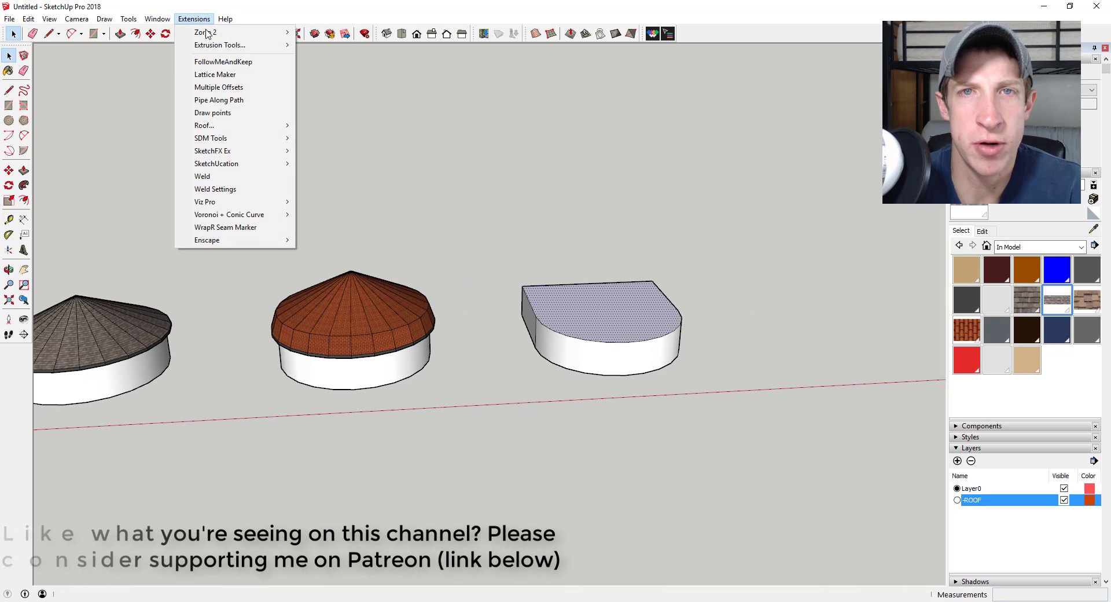
{"action": "mouse_move", "coordinate": [221, 127]}
{"action": "left_click", "coordinate": [351, 127]}
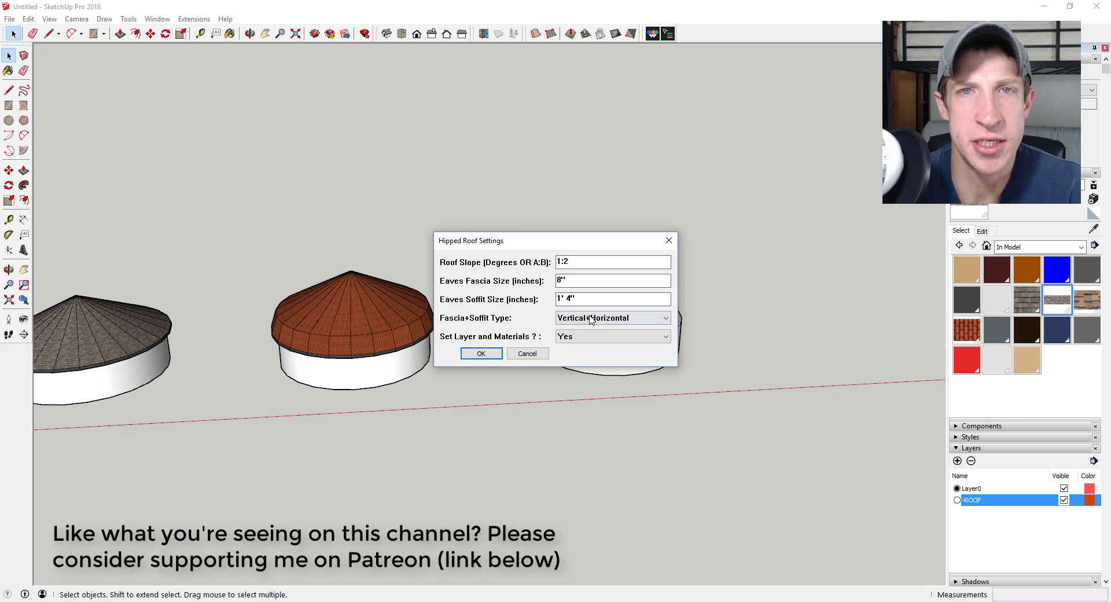
{"action": "left_click", "coordinate": [491, 354]}
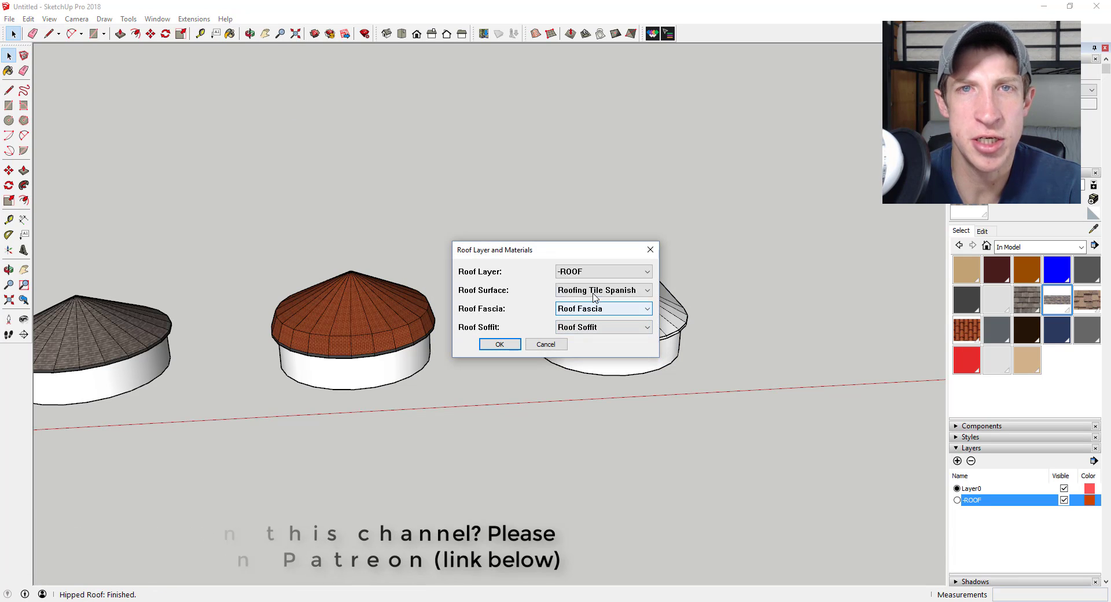
{"action": "left_click", "coordinate": [593, 290]}
{"action": "left_click", "coordinate": [612, 396]}
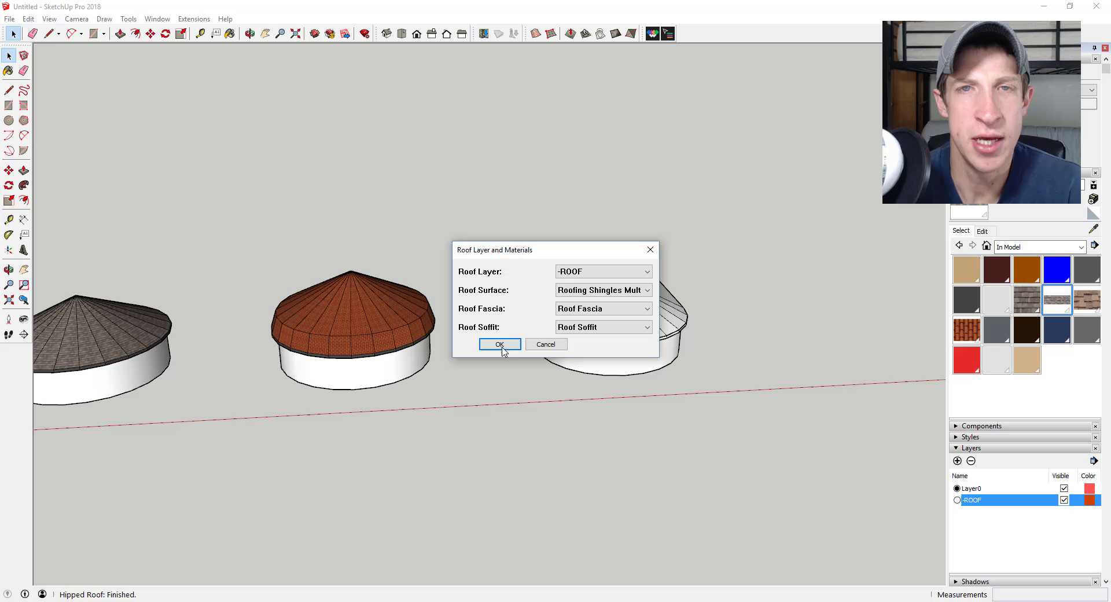
{"action": "left_click", "coordinate": [501, 345]}
{"action": "middle_click_drag", "start_coordinate": [616, 333], "coordinate": [576, 272]}
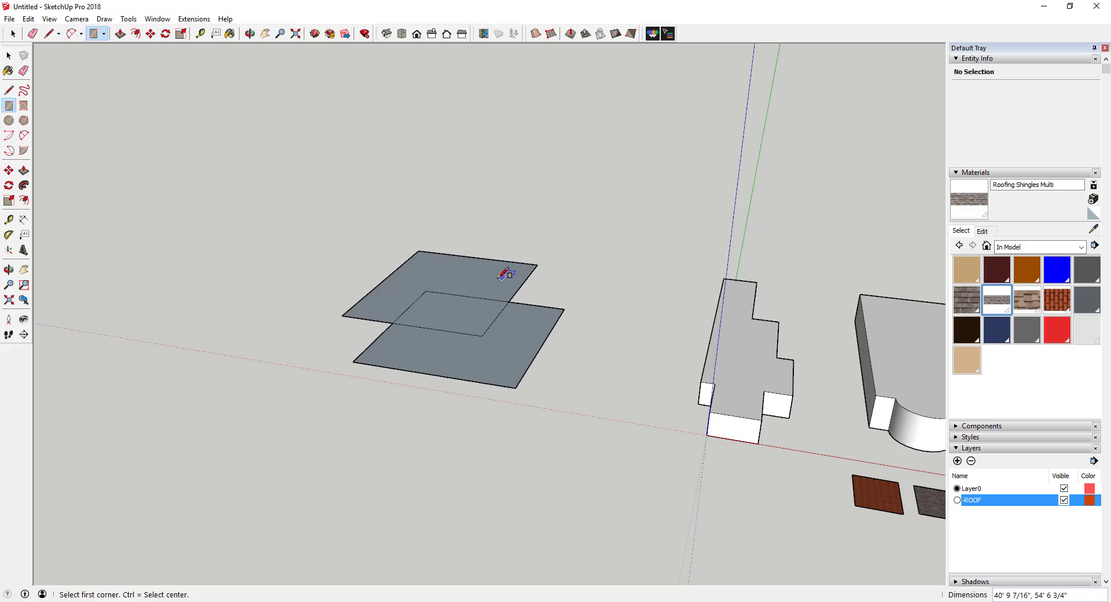
- Draw the last two overlapping rectangles and erase the inner edges to form a cross footprint
{"action": "left_click", "coordinate": [487, 276]}
{"action": "left_click", "coordinate": [640, 370]}
{"action": "left_click", "coordinate": [537, 221]}
{"action": "key", "text": "e"}
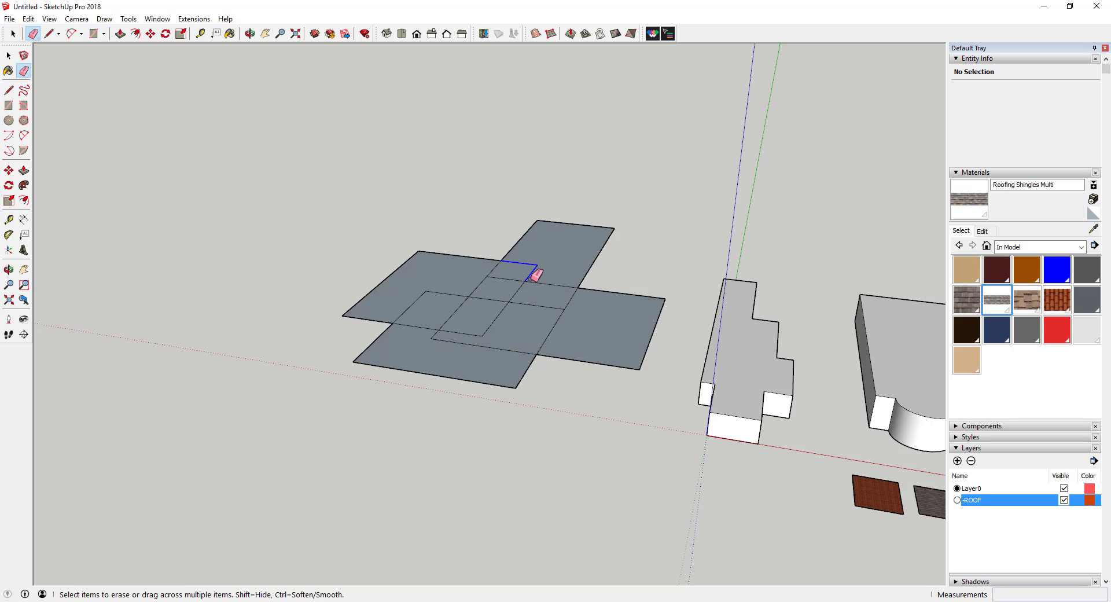
{"action": "left_click_drag", "start_coordinate": [520, 268], "coordinate": [457, 359]}
- Push/Pull the cross-shaped face up into a block
{"action": "mouse_move", "coordinate": [505, 282]}
{"action": "left_mouse_down"}
{"action": "mouse_move", "coordinate": [479, 279]}
{"action": "mouse_move", "coordinate": [451, 327]}
{"action": "left_mouse_up"}
{"action": "key", "text": "p"}
{"action": "left_click", "coordinate": [451, 328]}
{"action": "left_click", "coordinate": [459, 298]}
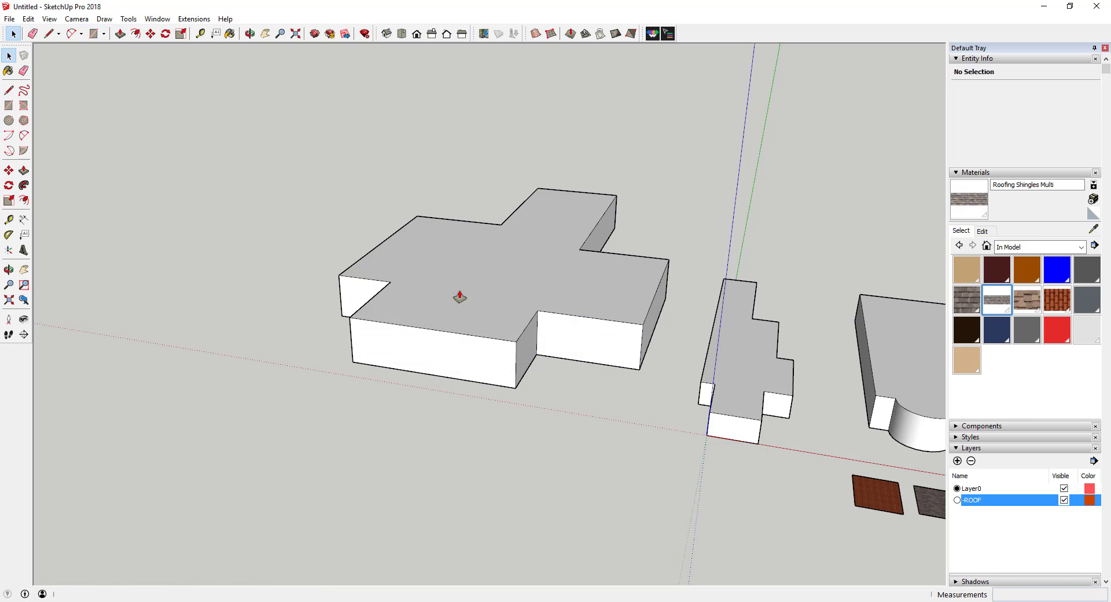
{"action": "key", "text": "space"}
- Cap the cross block with a Sloping+Sloping hipped roof in shingles
{"action": "left_click", "coordinate": [459, 297]}
{"action": "left_click", "coordinate": [194, 18]}
{"action": "mouse_move", "coordinate": [204, 125]}
{"action": "left_click", "coordinate": [347, 127]}
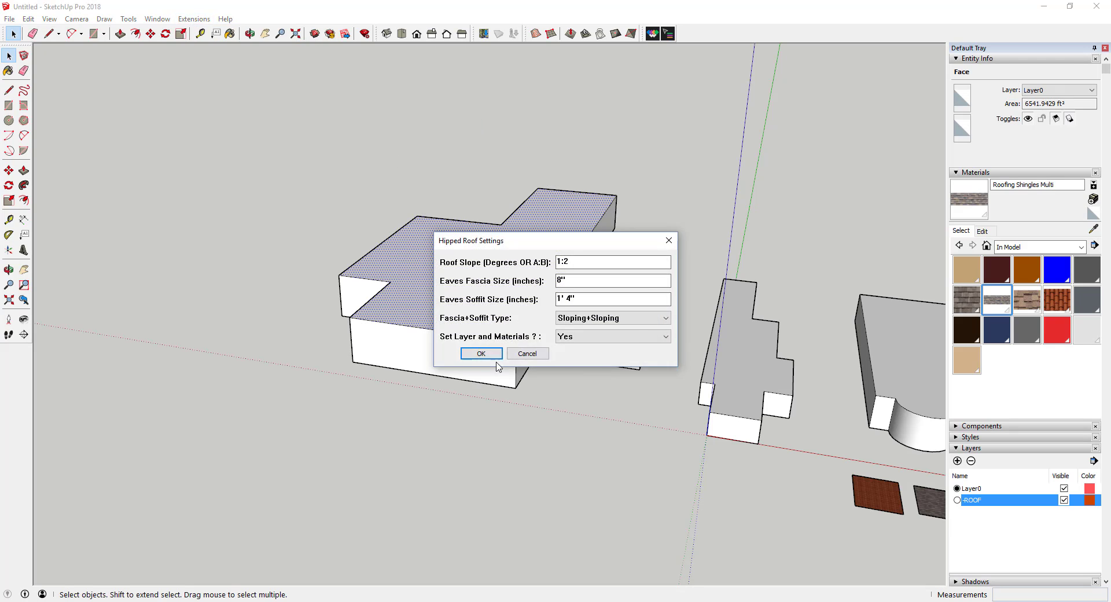
{"action": "left_click", "coordinate": [488, 355]}
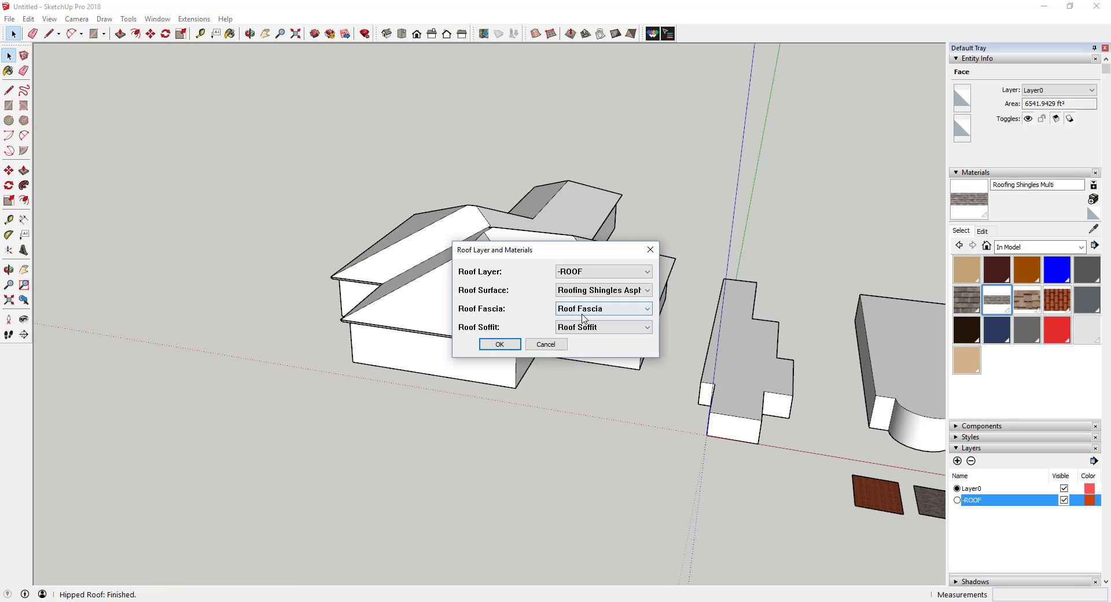
{"action": "left_click", "coordinate": [504, 348]}
{"action": "middle_click_drag", "start_coordinate": [588, 339], "coordinate": [635, 277]}
{"action": "key", "text": "space"}
{"action": "scroll", "coordinate": [634, 277], "scroll_direction": "down", "scroll_amount": 3}
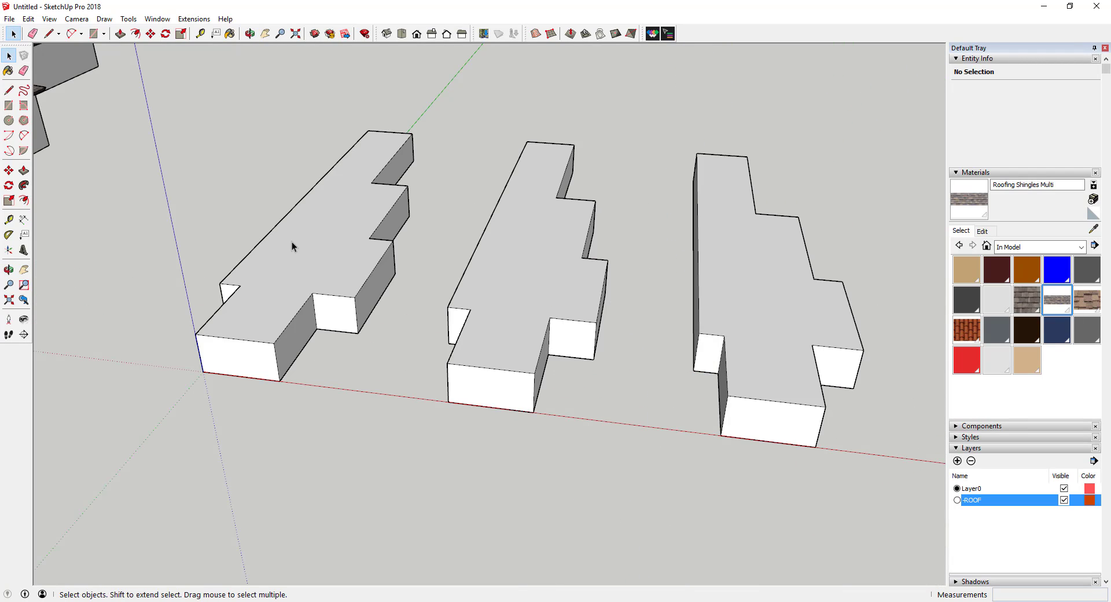
- Build a hipped roof on the first long block with Vertical+Horizontal fascia and soffit
{"action": "left_click", "coordinate": [291, 241]}
{"action": "left_click", "coordinate": [194, 18]}
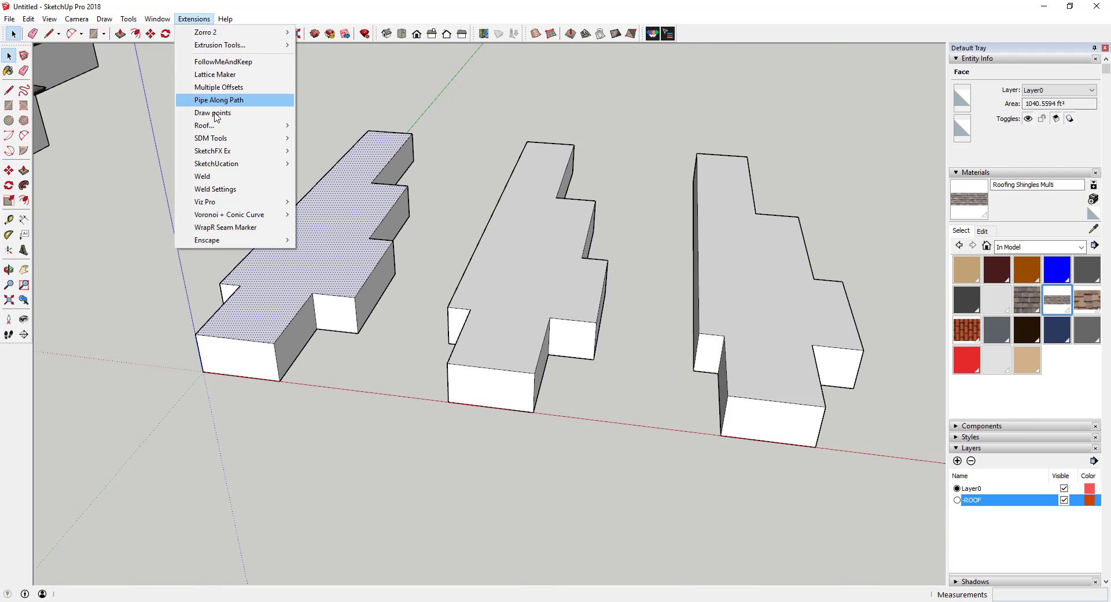
{"action": "mouse_move", "coordinate": [218, 127]}
{"action": "left_click", "coordinate": [334, 126]}
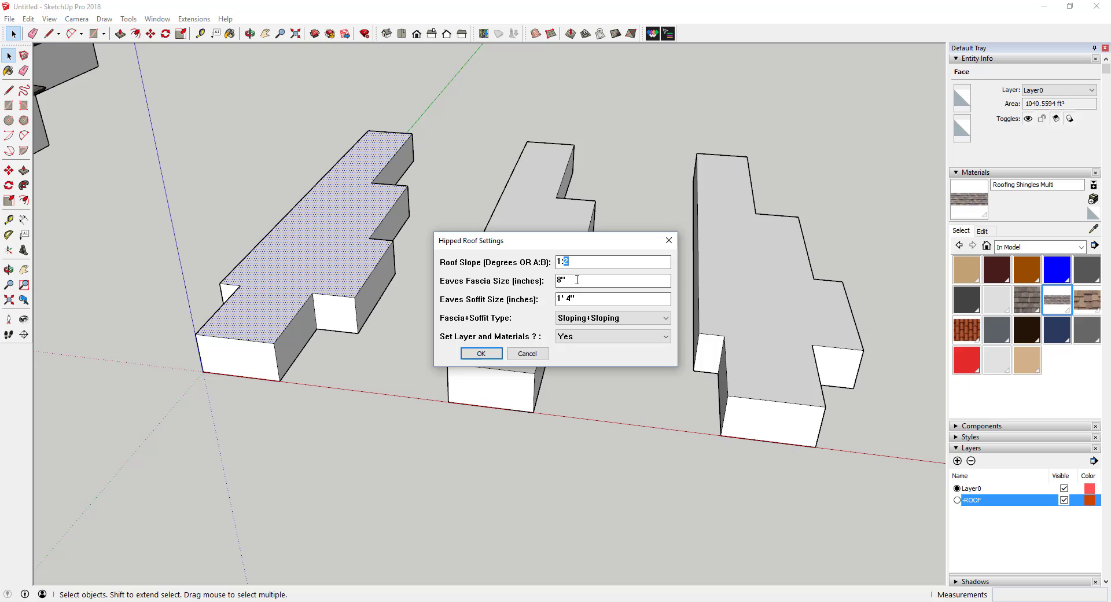
{"action": "left_click", "coordinate": [579, 323]}
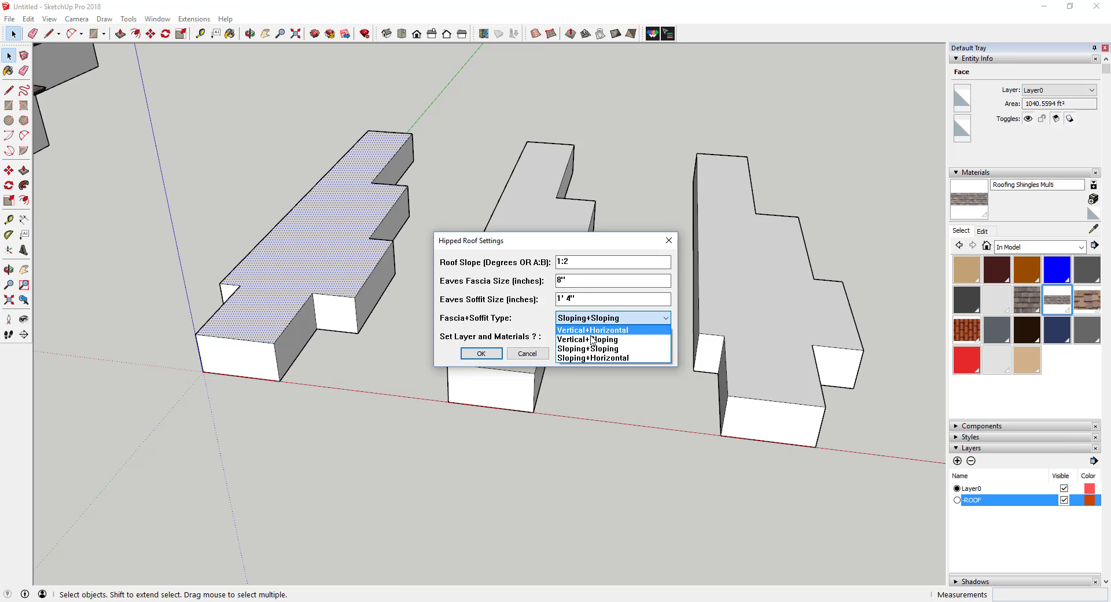
{"action": "left_click", "coordinate": [608, 331]}
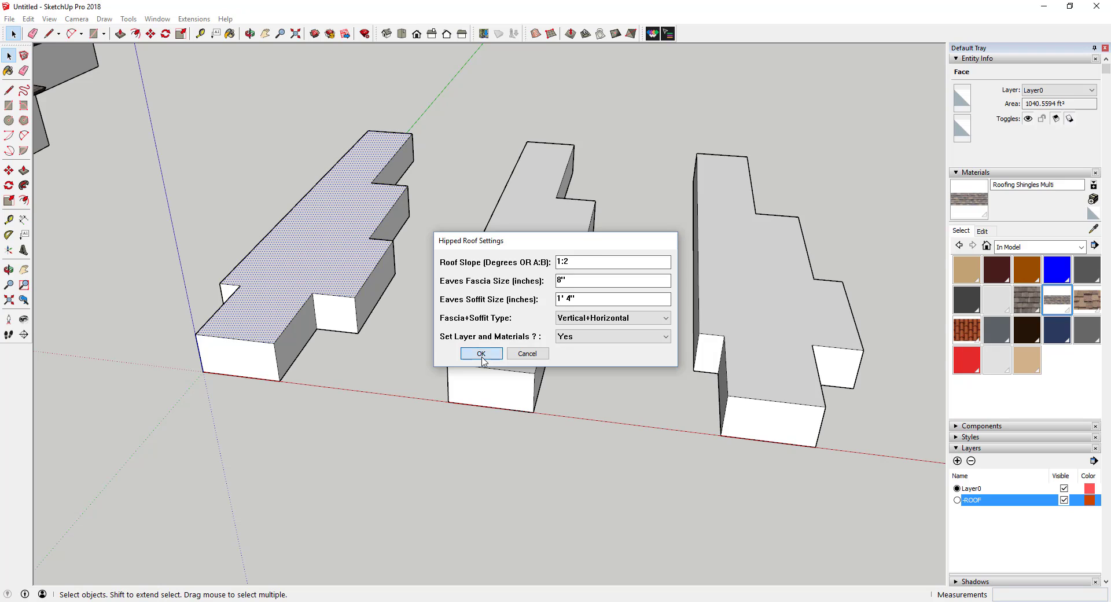
{"action": "left_click", "coordinate": [482, 357]}
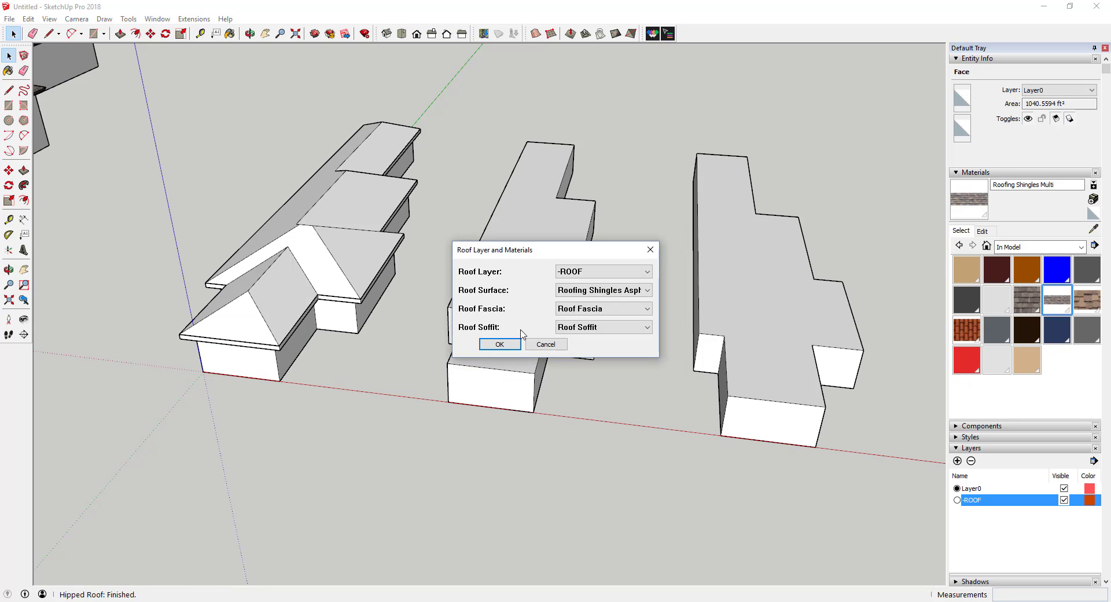
- Surface the new roof in Roofing Shingles Multi
{"action": "left_click", "coordinate": [613, 290]}
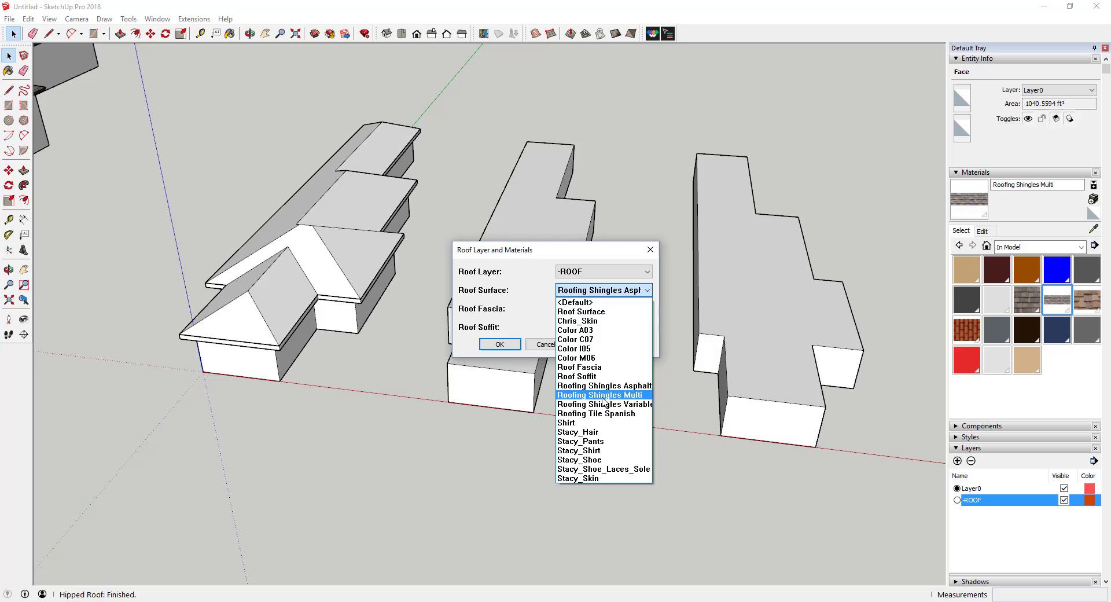
{"action": "left_click", "coordinate": [600, 395]}
{"action": "left_click", "coordinate": [500, 344]}
{"action": "middle_click_drag", "start_coordinate": [225, 266], "coordinate": [588, 154]}
{"action": "scroll", "coordinate": [467, 294], "scroll_direction": "up", "scroll_amount": 8}
- Scroll the RoofHelp guide past the Hipped, Mansard and Gable-Ended sections to Pyramid Roof
{"action": "middle_click_drag", "start_coordinate": [438, 280], "coordinate": [261, 262]}
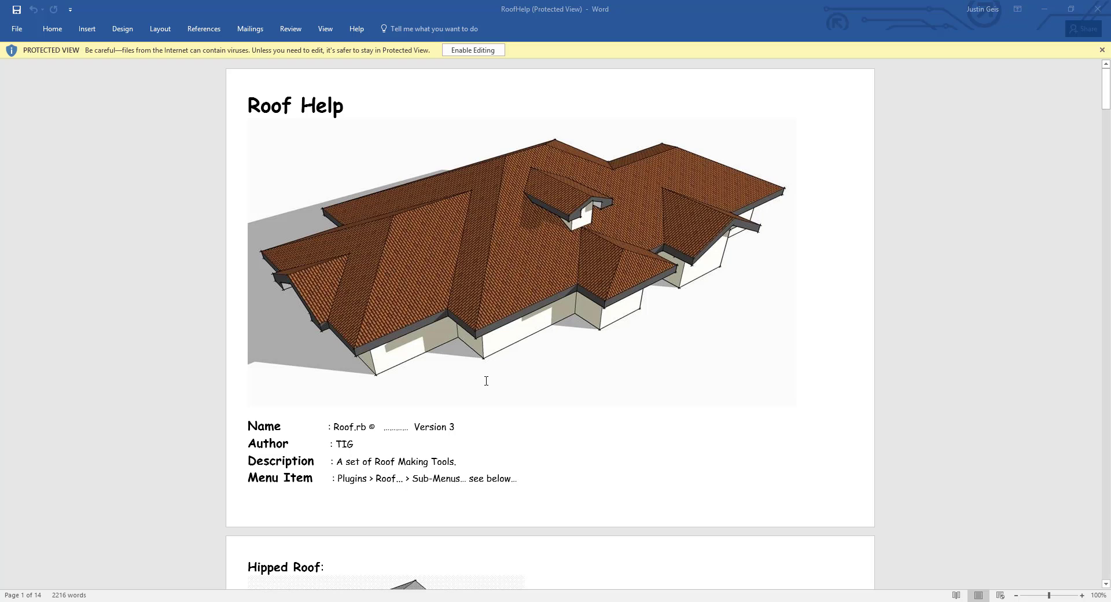
{"action": "scroll", "coordinate": [566, 318], "scroll_direction": "down", "scroll_amount": 6}
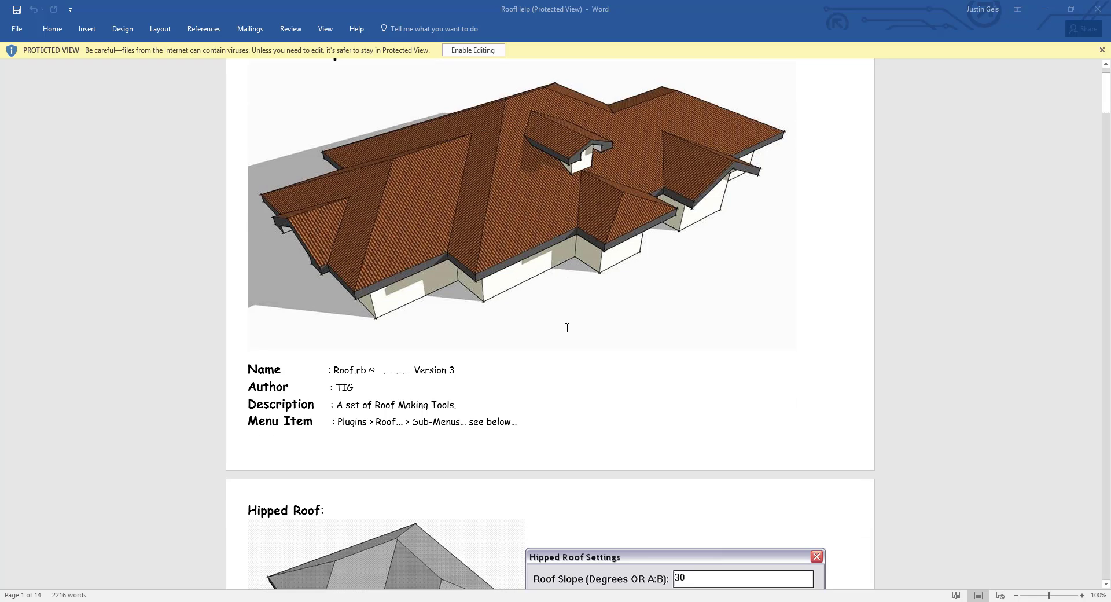
{"action": "scroll", "coordinate": [567, 326], "scroll_direction": "down", "scroll_amount": 6}
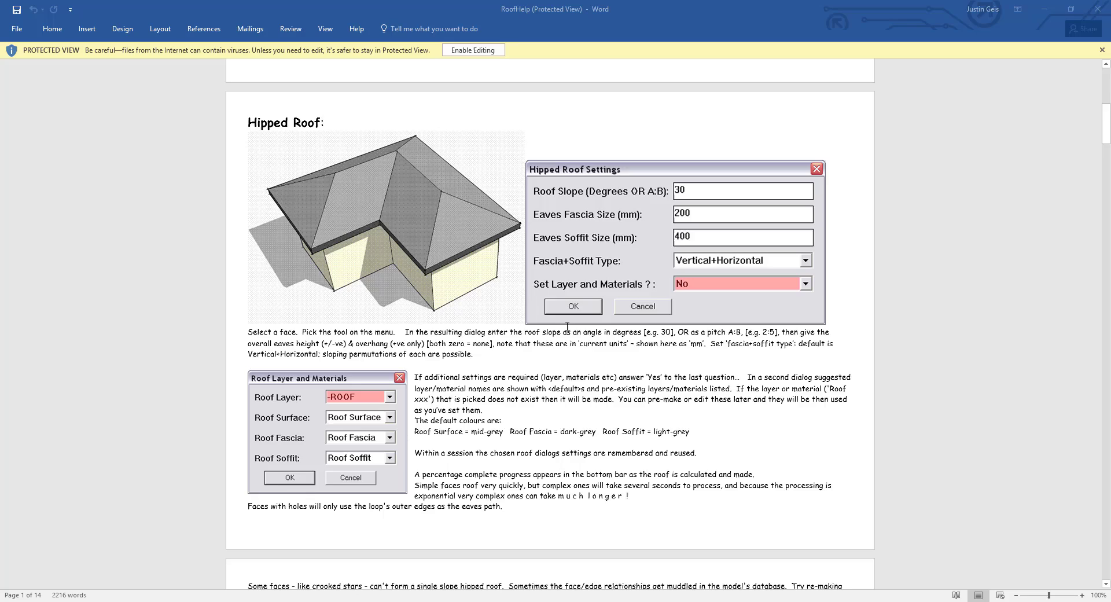
{"action": "scroll", "coordinate": [569, 334], "scroll_direction": "down", "scroll_amount": 10}
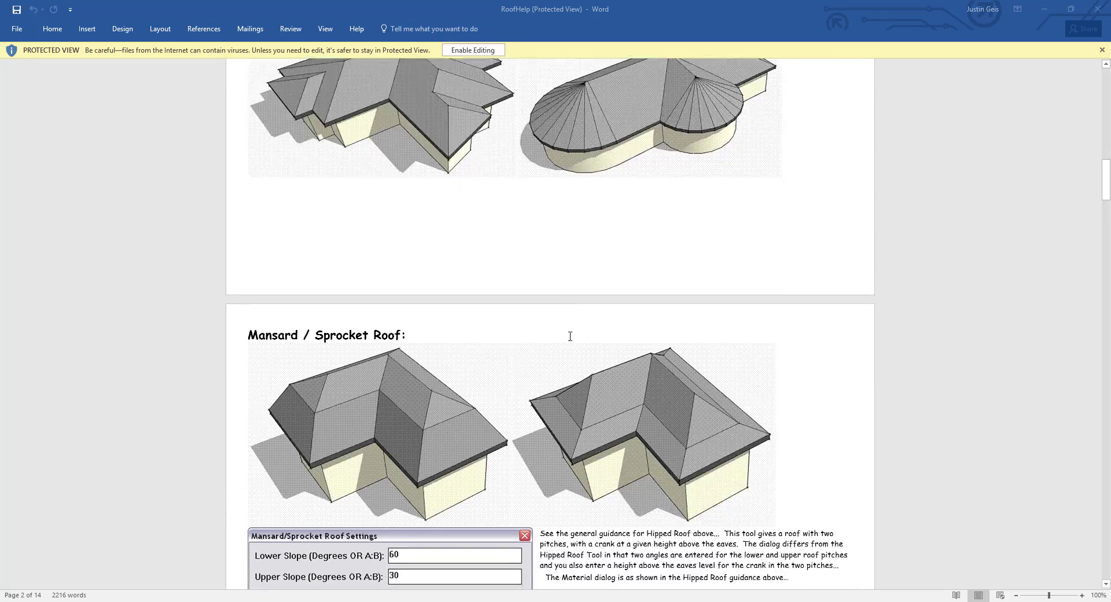
{"action": "scroll", "coordinate": [573, 335], "scroll_direction": "down", "scroll_amount": 15}
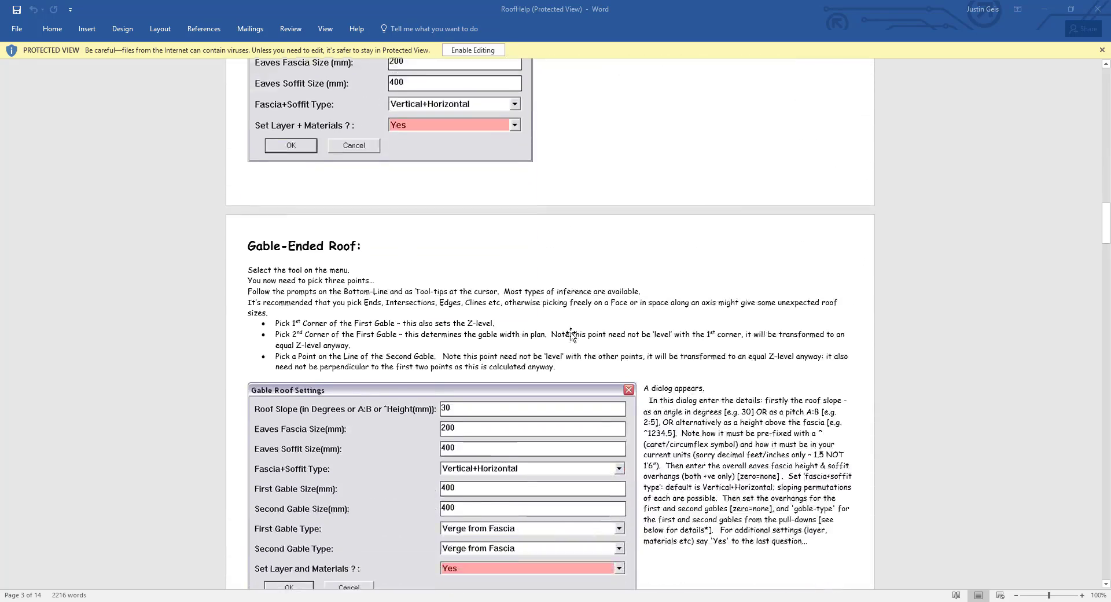
{"action": "scroll", "coordinate": [574, 340], "scroll_direction": "down", "scroll_amount": 13}
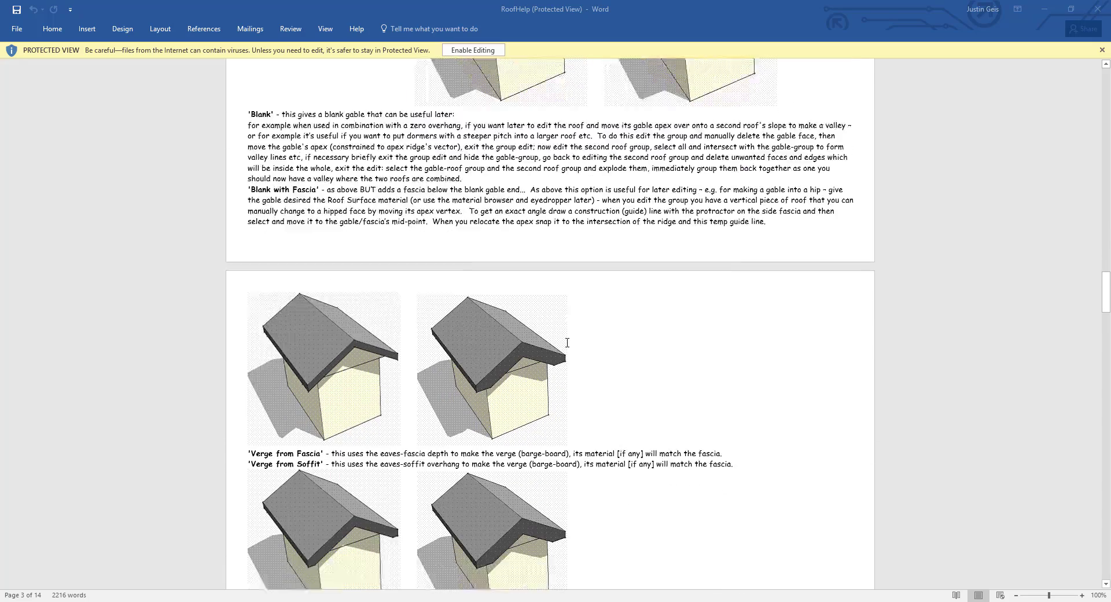
{"action": "scroll", "coordinate": [569, 344], "scroll_direction": "down", "scroll_amount": 12}
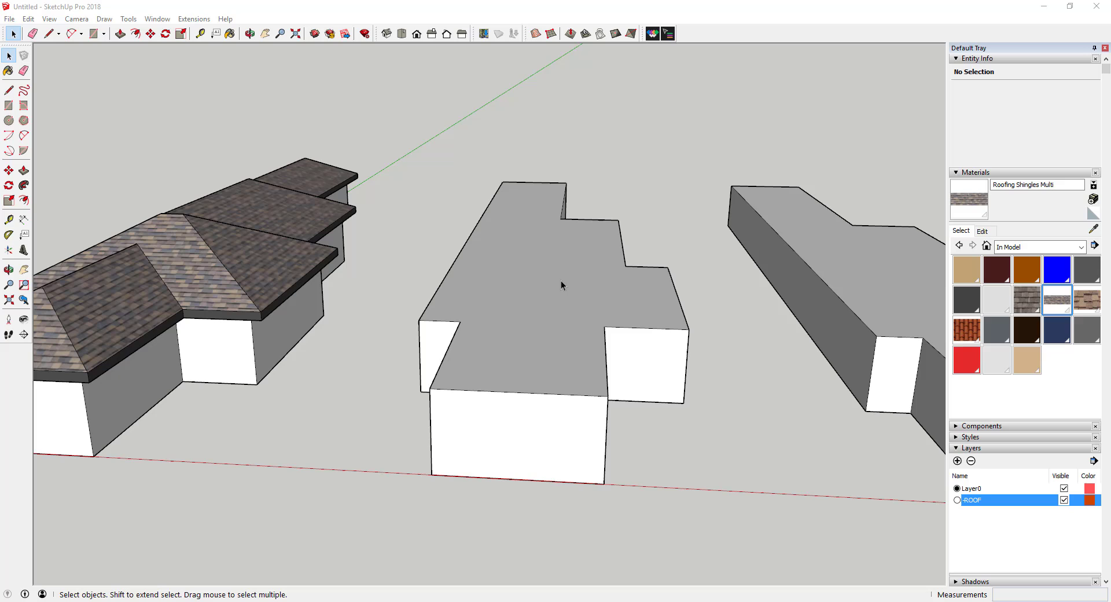
- Give the middle notched building's top face a 1:3 hipped roof tiled in Roofing Tile Spanish
{"action": "left_click", "coordinate": [558, 285]}
{"action": "left_click", "coordinate": [194, 18]}
{"action": "mouse_move", "coordinate": [211, 125]}
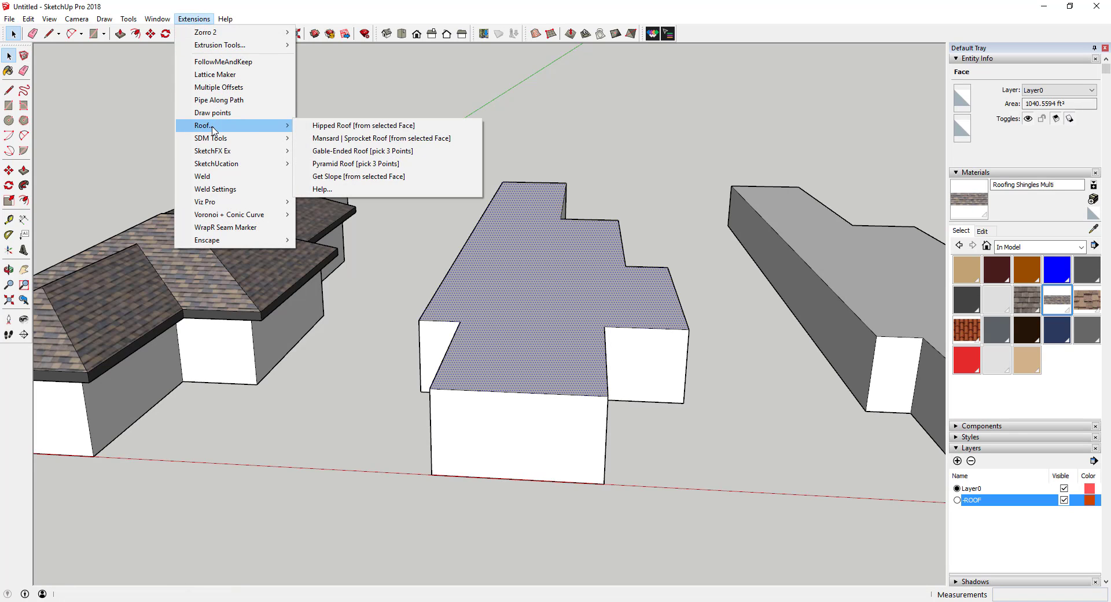
{"action": "left_click", "coordinate": [327, 129]}
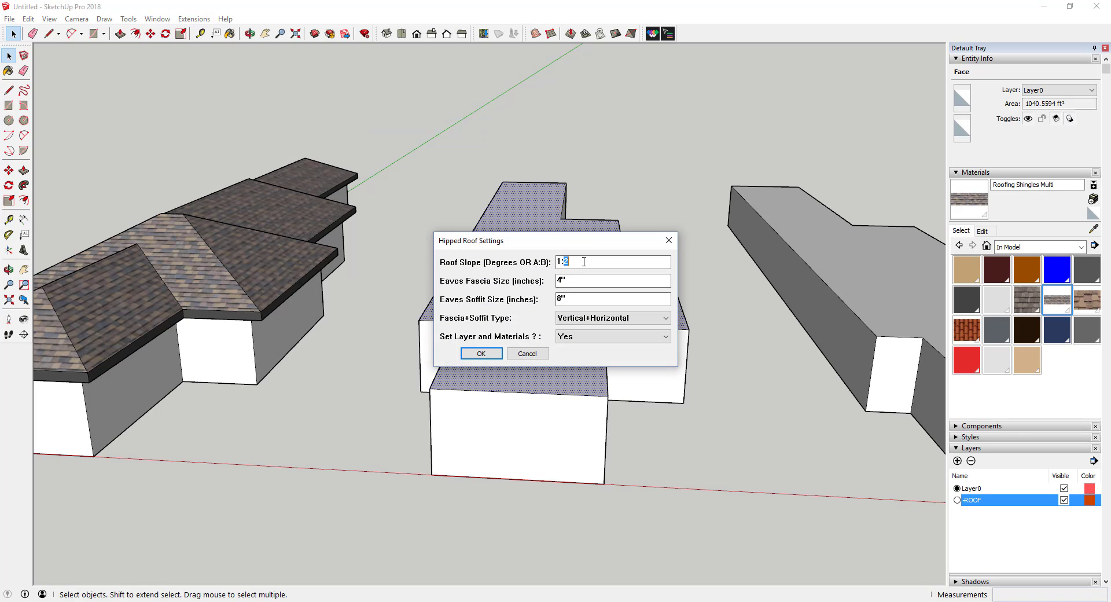
{"action": "left_click", "coordinate": [477, 356]}
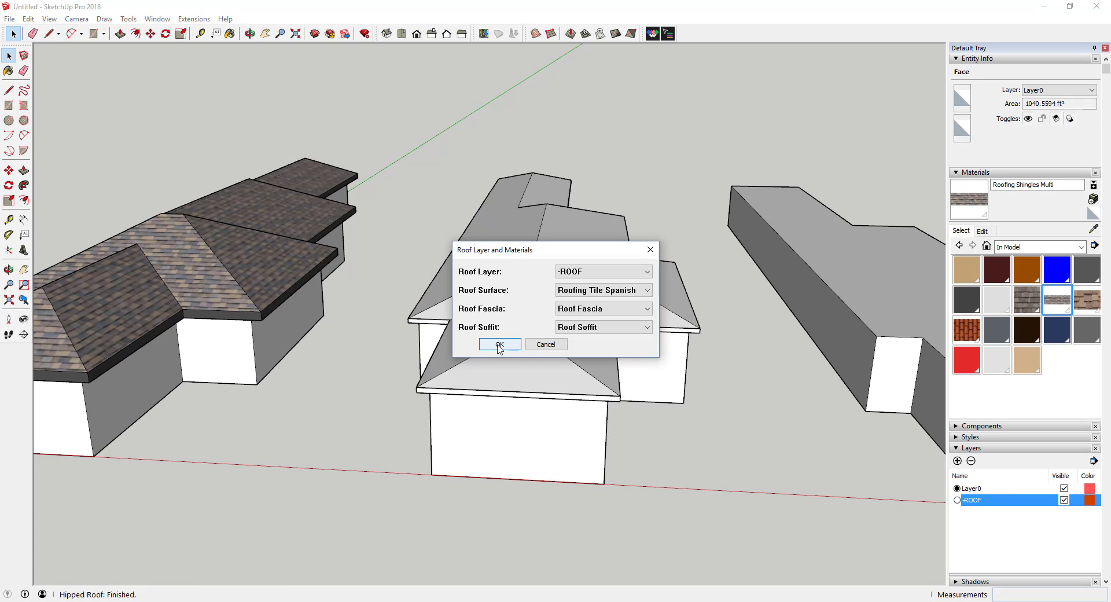
{"action": "left_click", "coordinate": [499, 344]}
{"action": "middle_click_drag", "start_coordinate": [499, 344], "coordinate": [532, 353]}
- Add a 1:3 hipped roof with 12-inch fascia in Roofing Tile Spanish to the third stepped block
{"action": "left_click", "coordinate": [208, 21]}
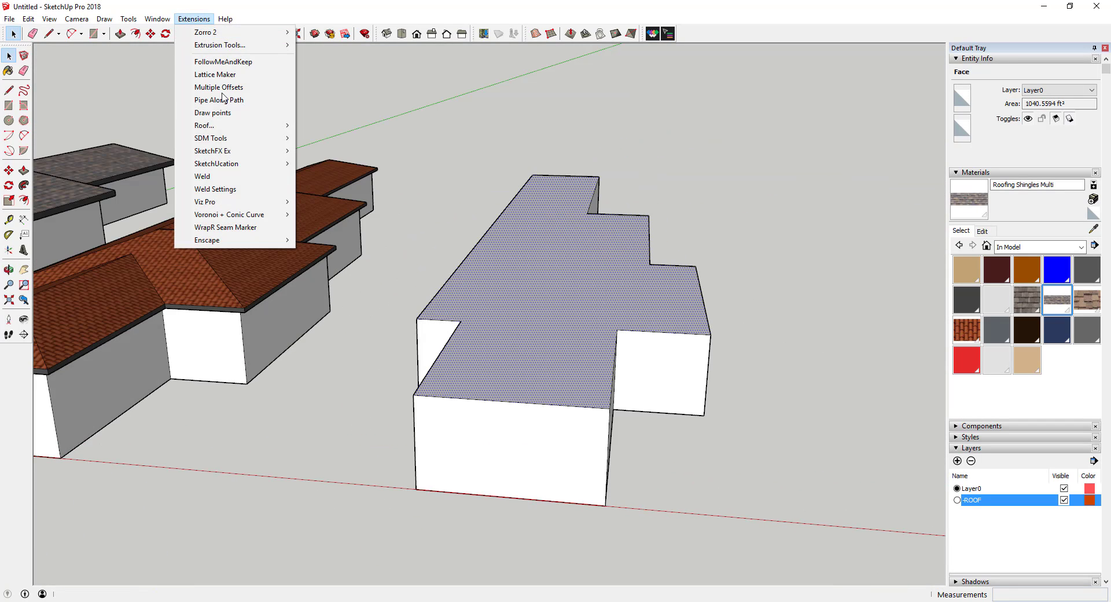
{"action": "mouse_move", "coordinate": [221, 124]}
{"action": "left_click", "coordinate": [327, 131]}
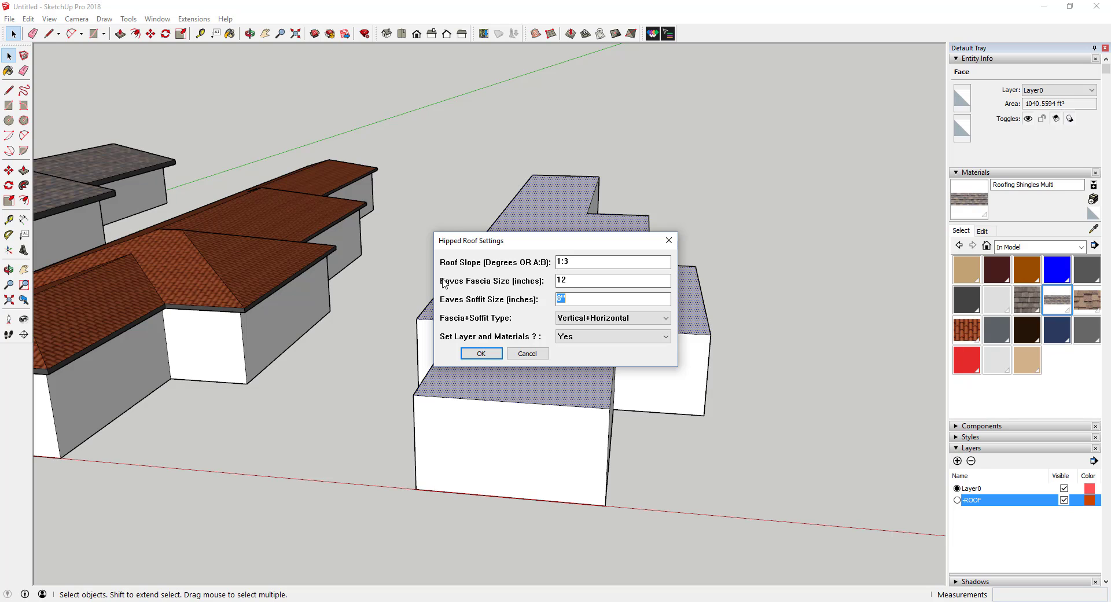
{"action": "left_click", "coordinate": [482, 354]}
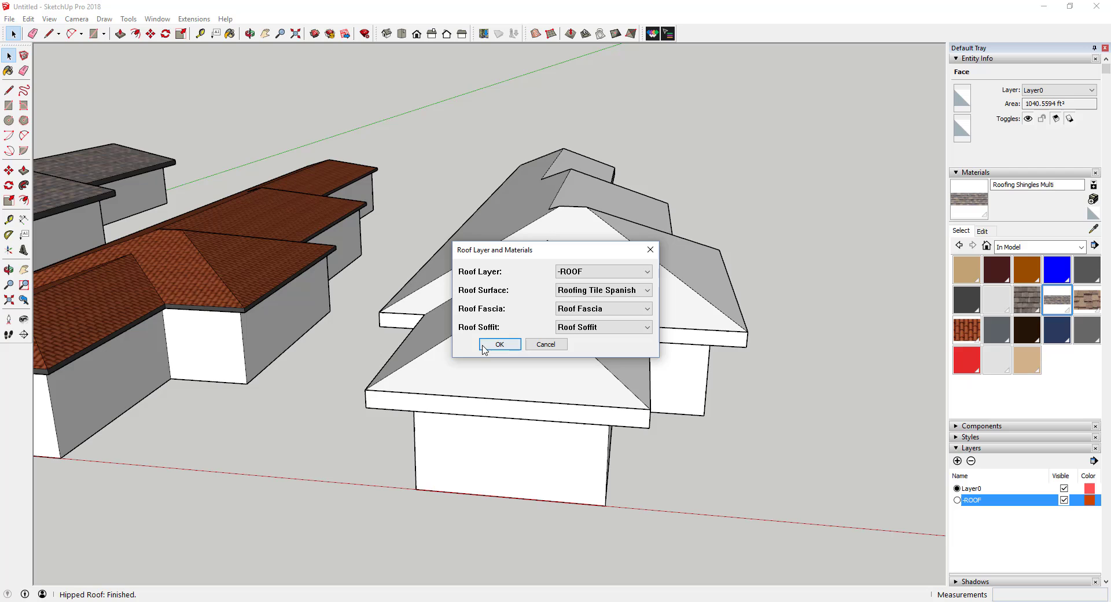
{"action": "left_click", "coordinate": [489, 346]}
{"action": "middle_click_drag", "start_coordinate": [426, 373], "coordinate": [533, 241]}
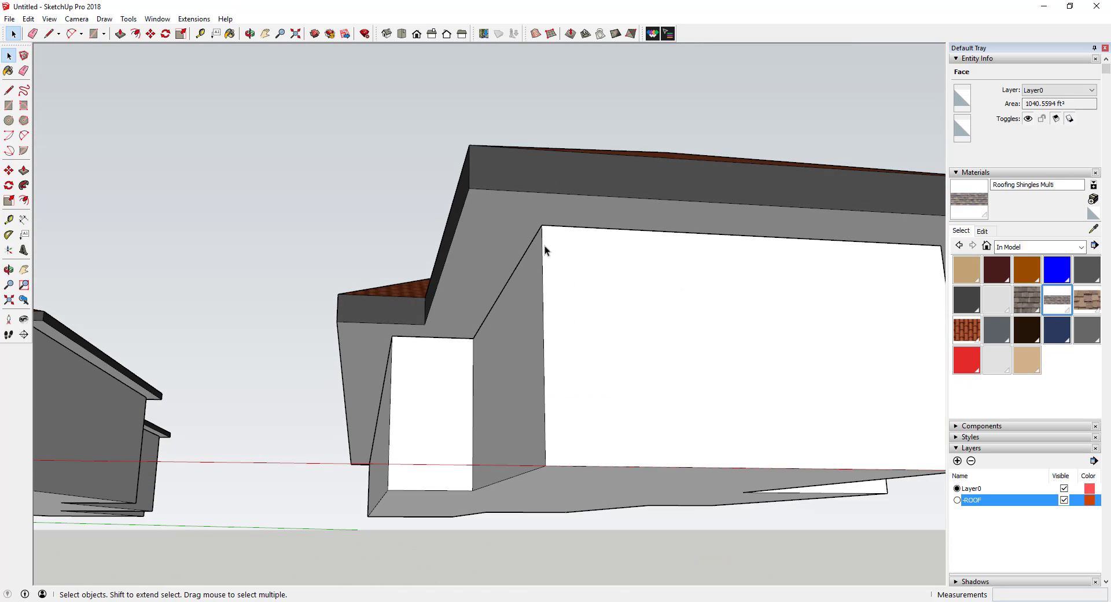
{"action": "middle_click_drag", "start_coordinate": [547, 295], "coordinate": [607, 377]}
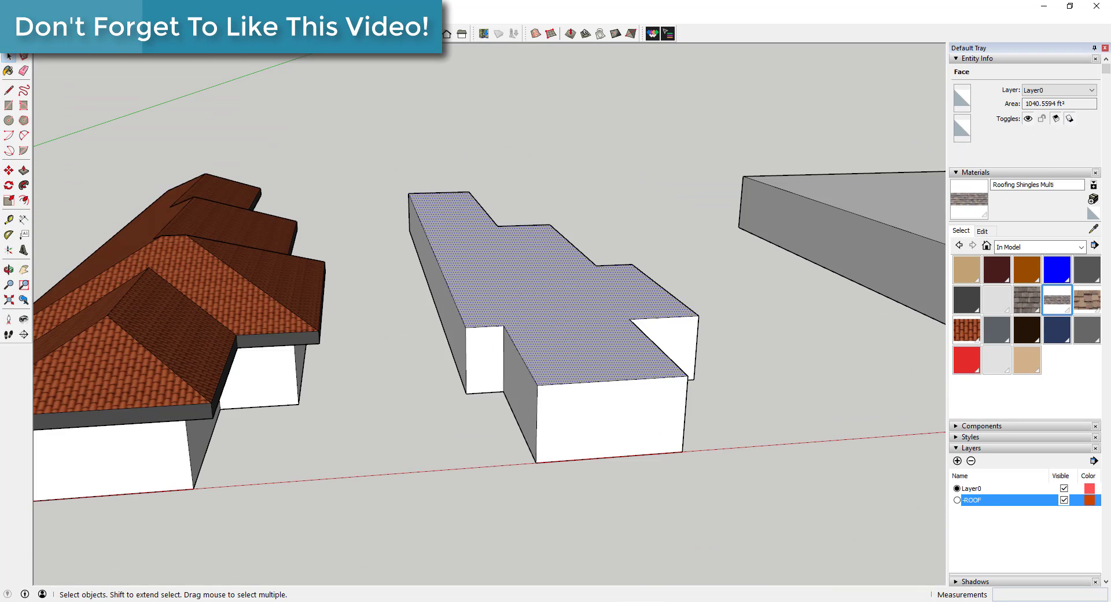
- Build a hipped roof on the long building with slope 1:2, fascia 8 and soffit 1'4"
{"action": "right_click", "coordinate": [174, 246]}
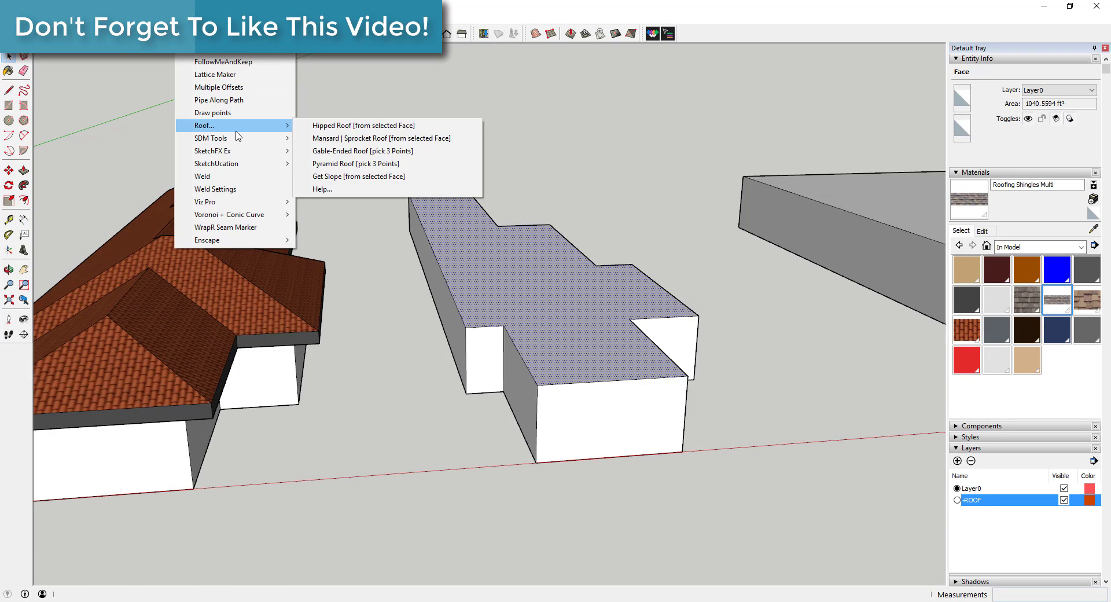
{"action": "left_click", "coordinate": [371, 129]}
{"action": "left_click", "coordinate": [592, 337]}
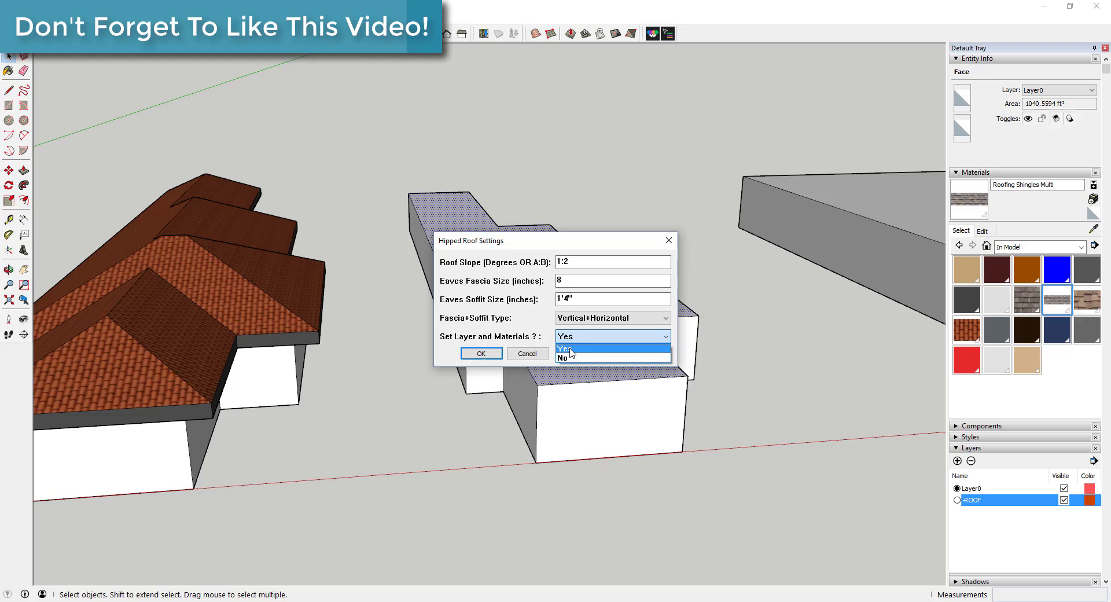
{"action": "left_click", "coordinate": [567, 349]}
{"action": "left_click", "coordinate": [481, 353]}
- Keep the -ROOF layer and Roof Fascia, and surface the roof in Roofing Shingles Asphalt
{"action": "left_click", "coordinate": [602, 272]}
{"action": "left_click", "coordinate": [602, 273]}
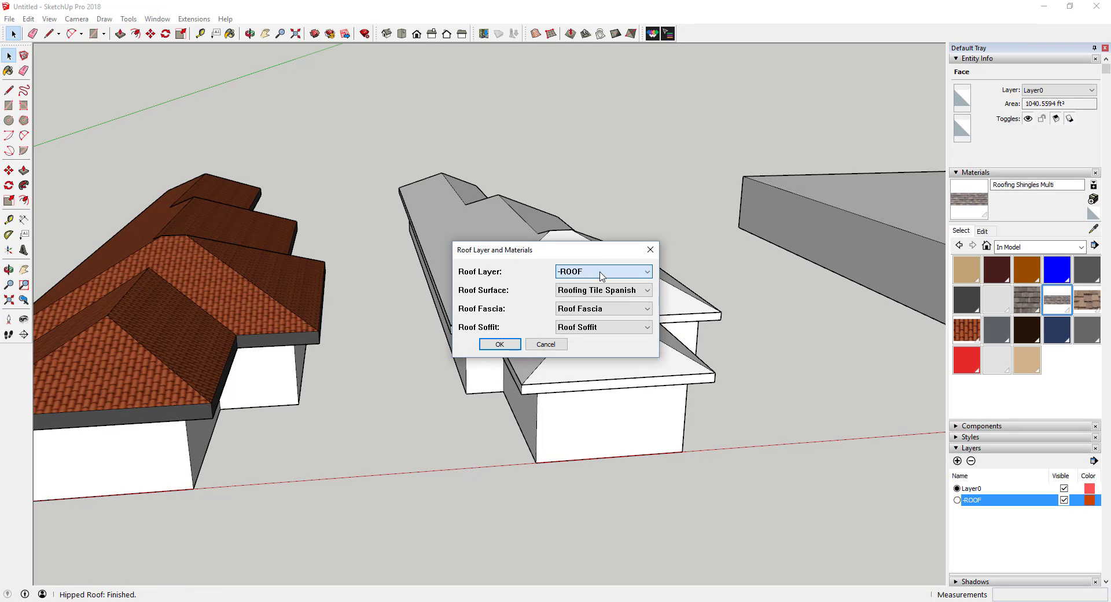
{"action": "left_click", "coordinate": [604, 290]}
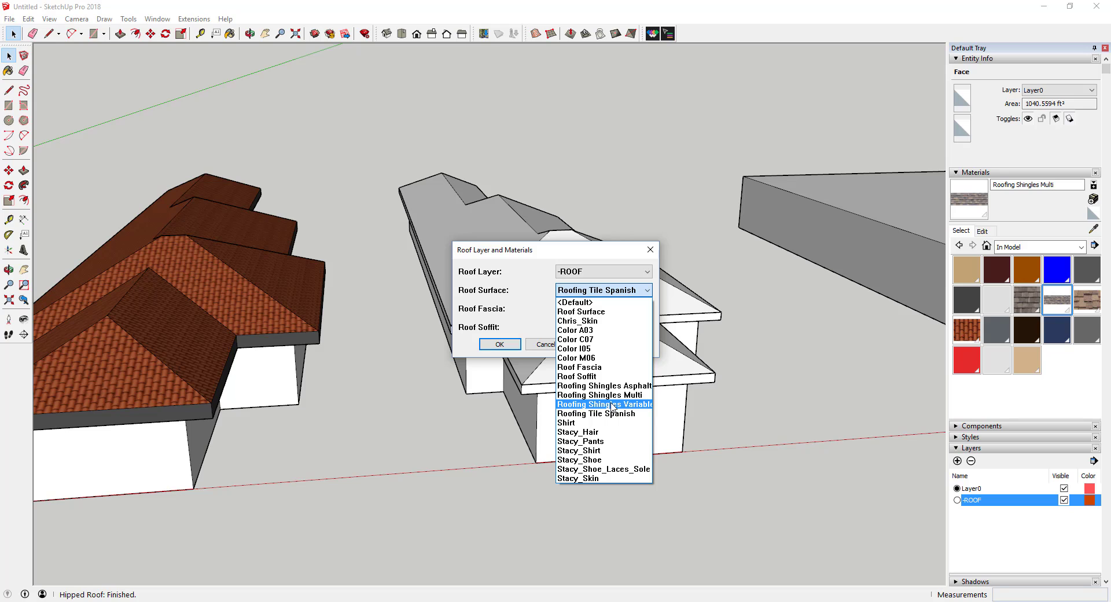
{"action": "left_click", "coordinate": [615, 386]}
{"action": "left_click", "coordinate": [588, 311]}
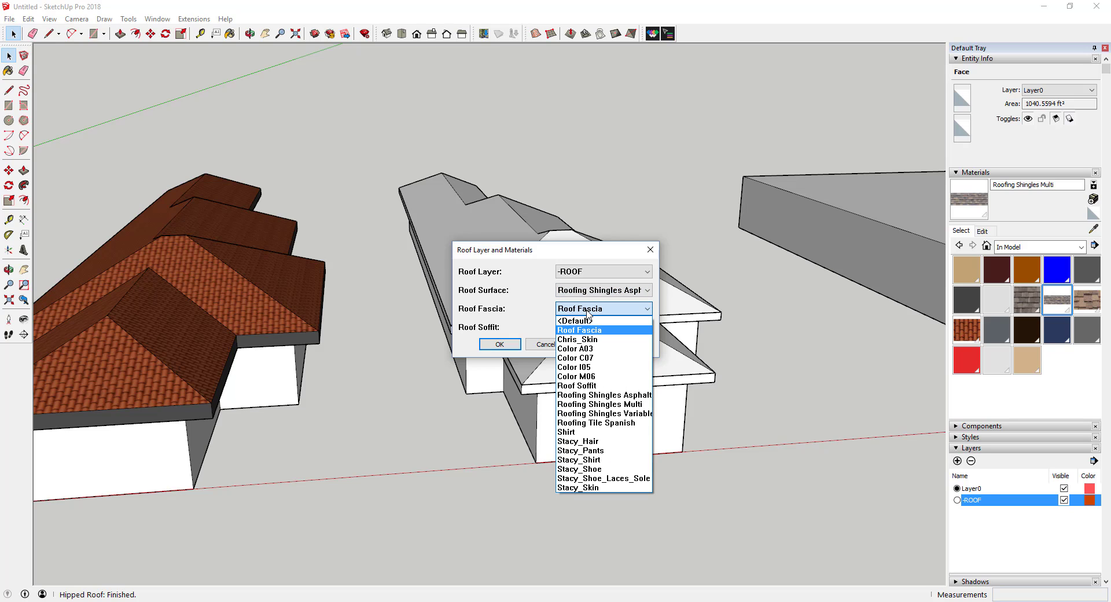
{"action": "left_click", "coordinate": [585, 312]}
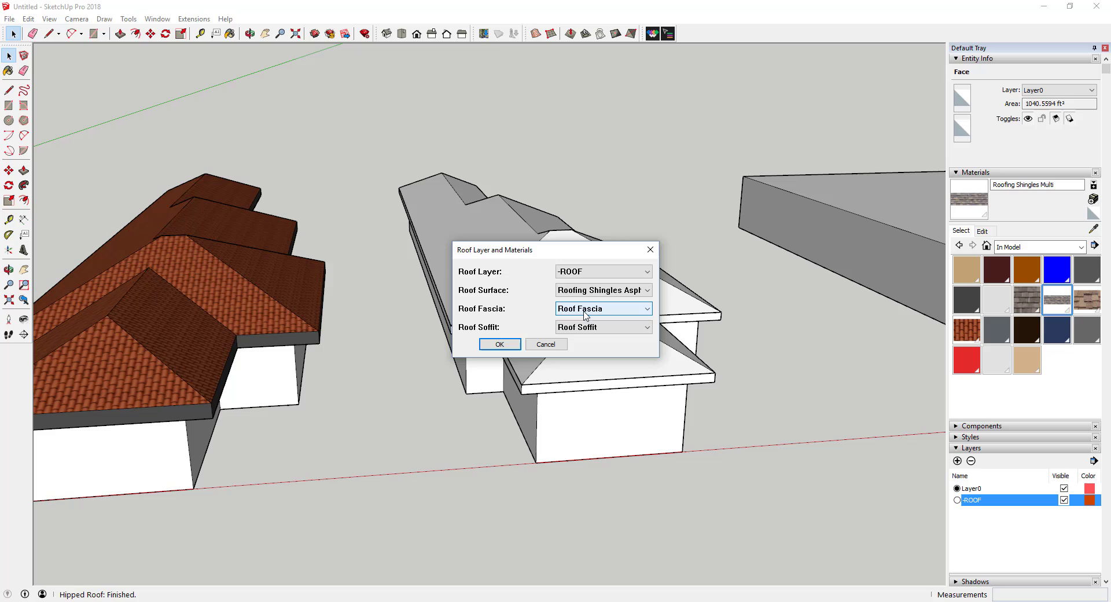
{"action": "left_click", "coordinate": [500, 345]}
{"action": "middle_click_drag", "start_coordinate": [500, 345], "coordinate": [839, 293]}
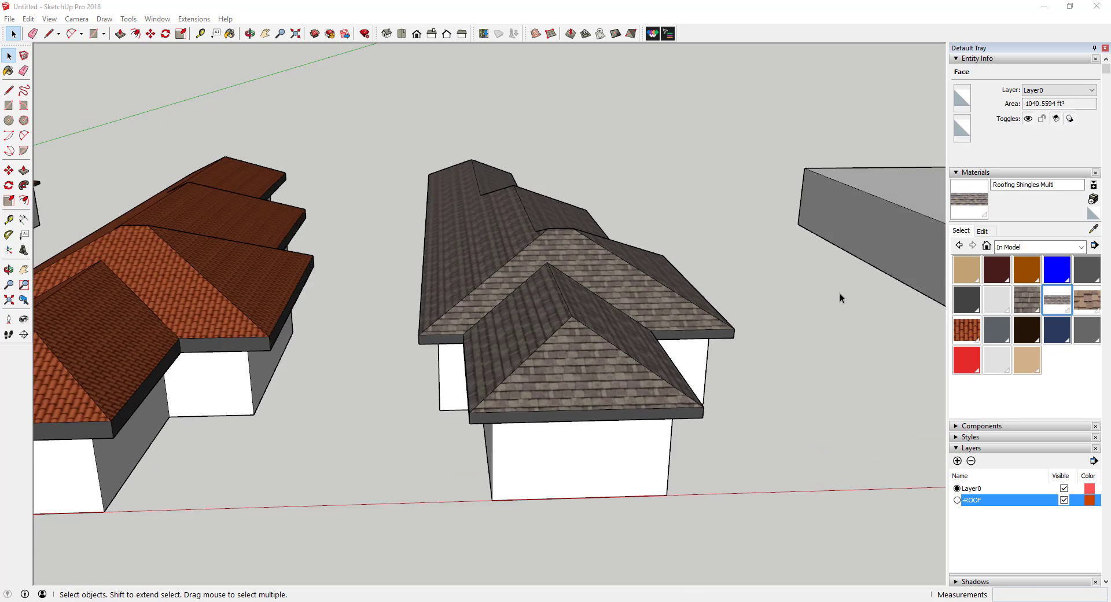
{"action": "scroll", "coordinate": [797, 284], "scroll_direction": "down", "scroll_amount": 3}
{"action": "scroll", "coordinate": [454, 436], "scroll_direction": "down", "scroll_amount": 3}
{"action": "scroll", "coordinate": [422, 304], "scroll_direction": "up", "scroll_amount": 4}
{"action": "middle_click_drag", "start_coordinate": [422, 303], "coordinate": [428, 327]}
{"action": "scroll", "coordinate": [428, 331], "scroll_direction": "down", "scroll_amount": 3}
{"action": "scroll", "coordinate": [424, 466], "scroll_direction": "up", "scroll_amount": 6}
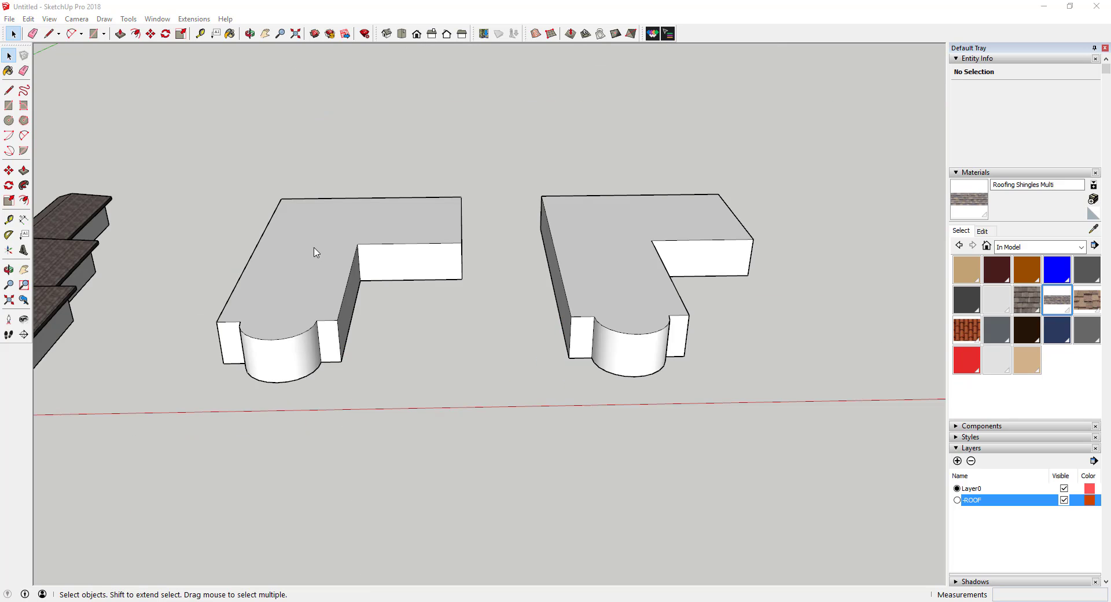
- Put a shingled mansard roof on the left L-shaped block
{"action": "left_click", "coordinate": [315, 251]}
{"action": "left_click", "coordinate": [194, 19]}
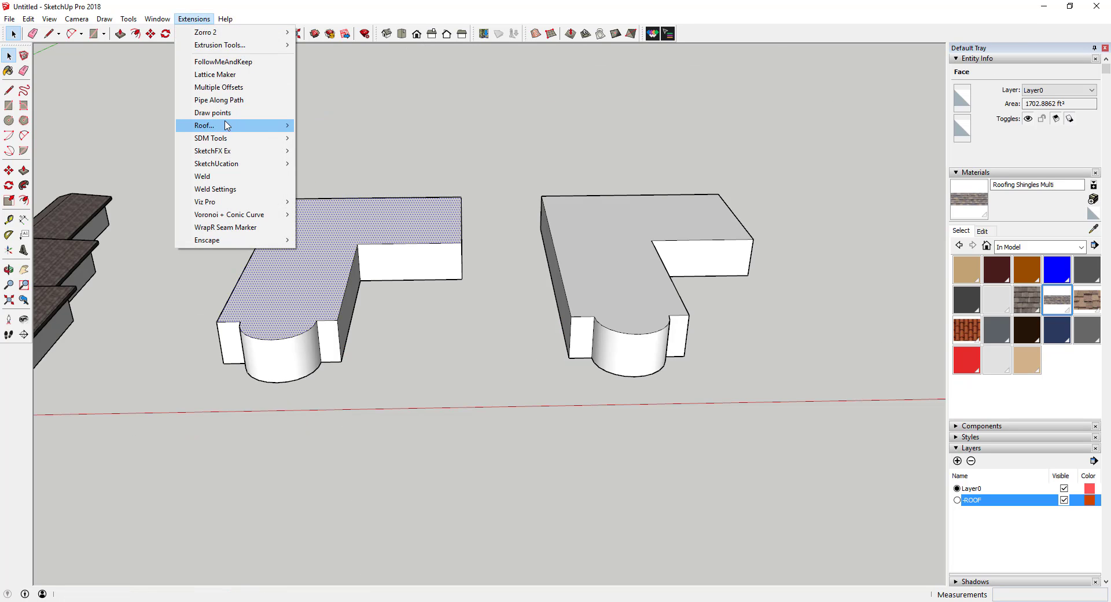
{"action": "mouse_move", "coordinate": [225, 125]}
{"action": "left_click", "coordinate": [354, 138]}
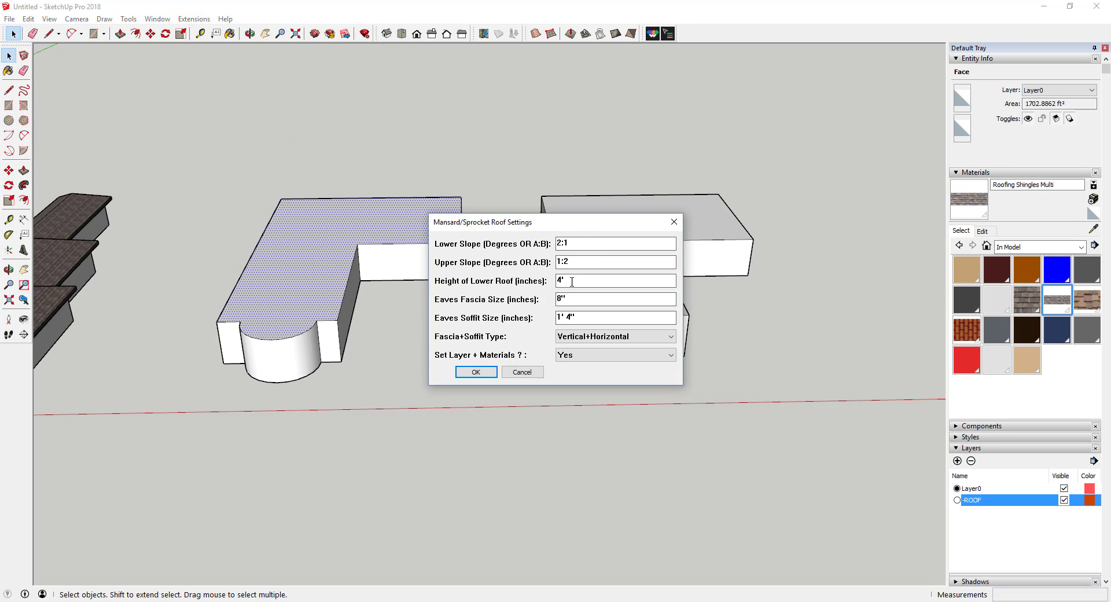
{"action": "left_click", "coordinate": [480, 373]}
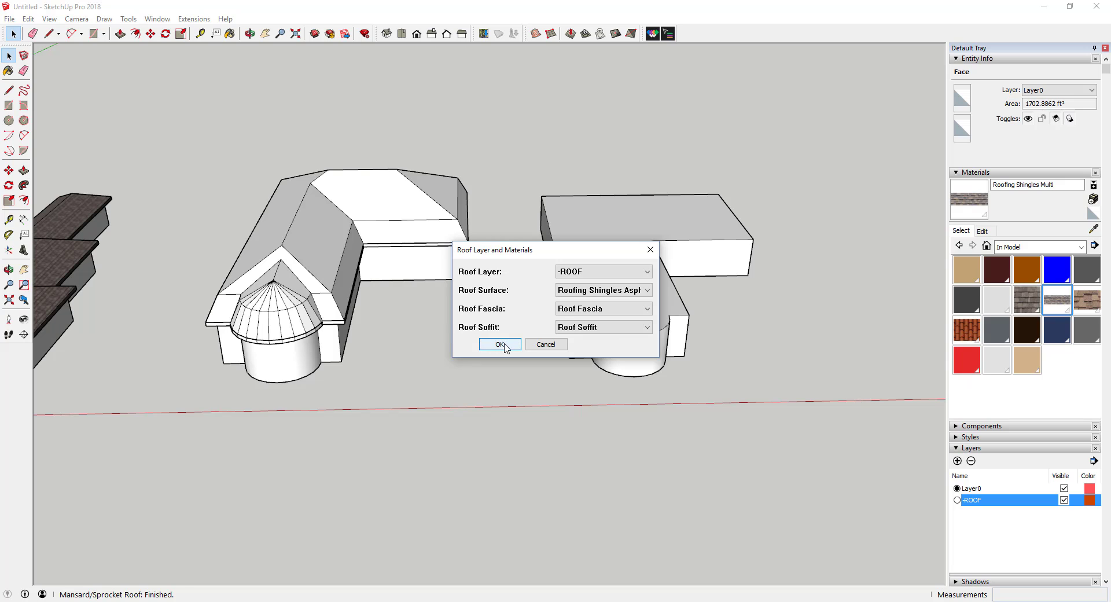
{"action": "left_click", "coordinate": [501, 345]}
- Add a matching shingled mansard roof to the right L-shaped block
{"action": "left_click", "coordinate": [606, 280]}
{"action": "left_click", "coordinate": [194, 18]}
{"action": "mouse_move", "coordinate": [225, 126]}
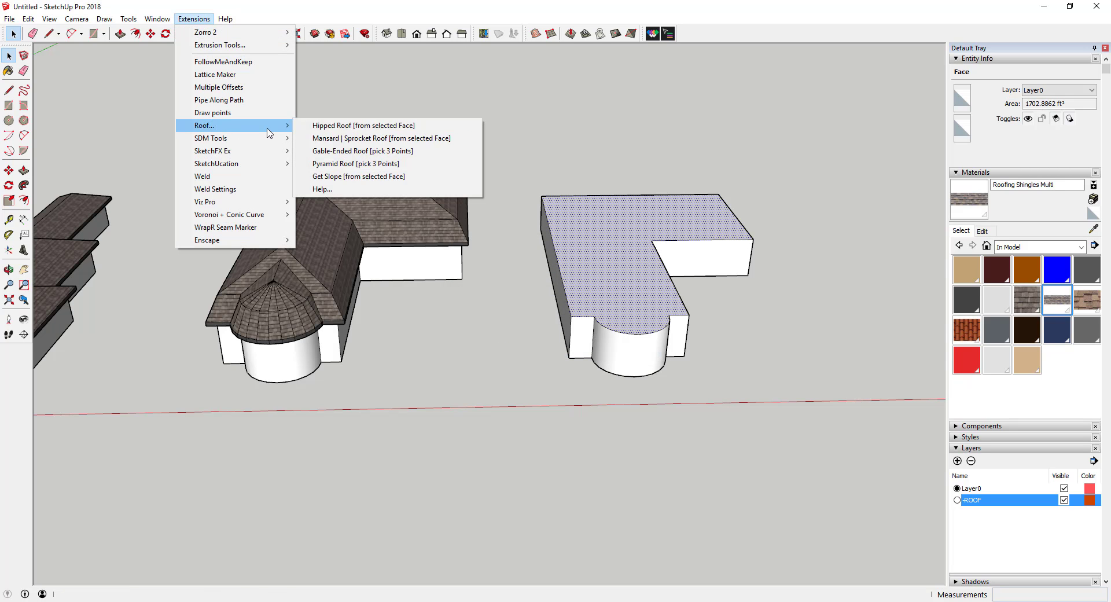
{"action": "left_click", "coordinate": [335, 138]}
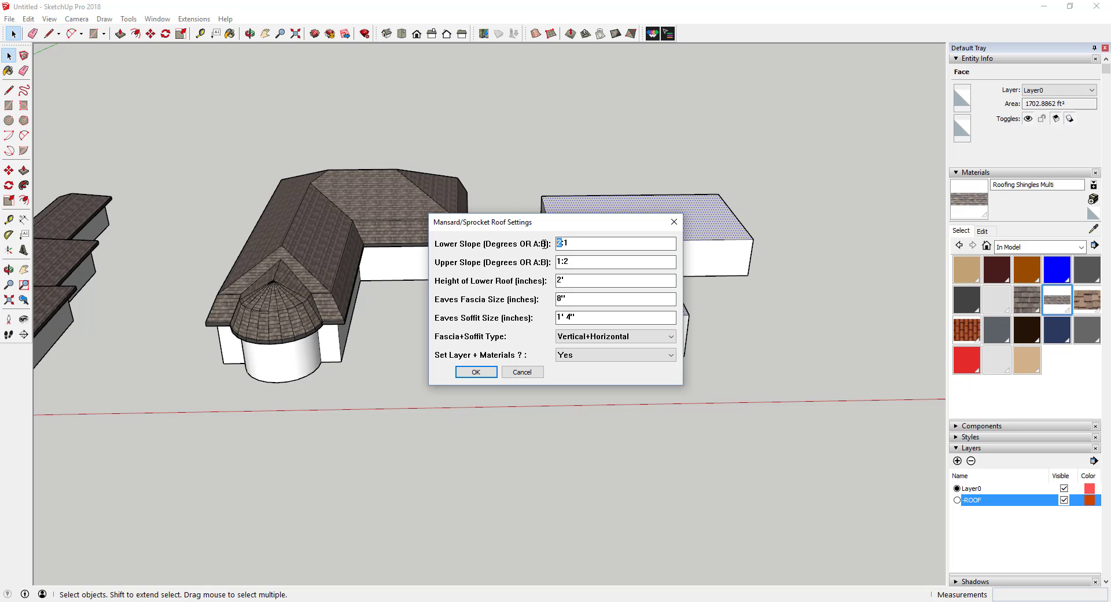
{"action": "left_click", "coordinate": [476, 371]}
{"action": "left_click", "coordinate": [500, 347]}
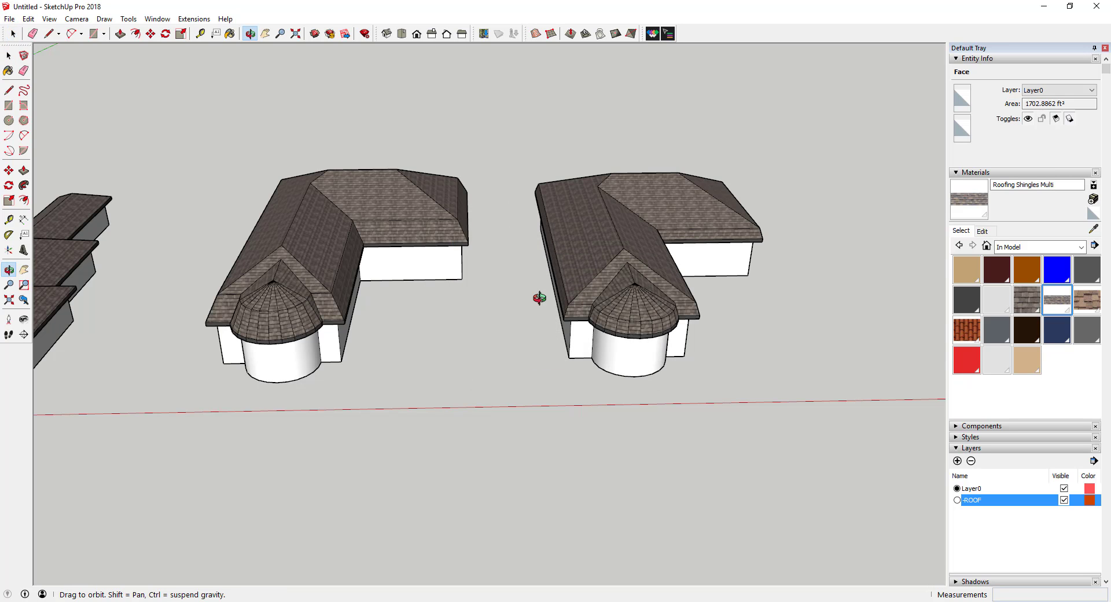
{"action": "middle_click_drag", "start_coordinate": [538, 300], "coordinate": [324, 231]}
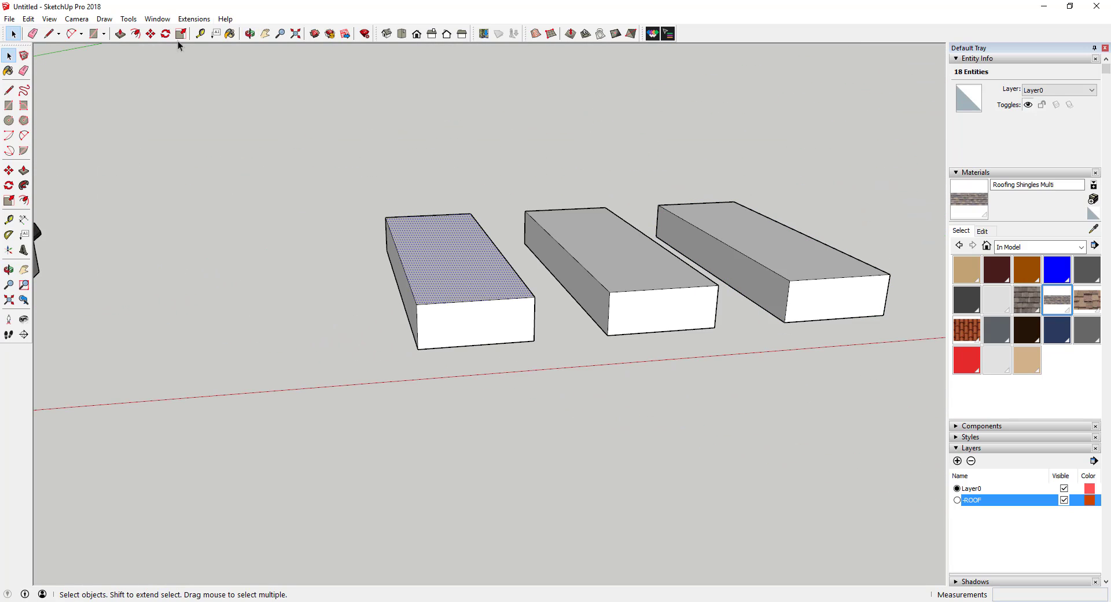
- Add a shingled gable-ended roof with default settings to the left block
{"action": "left_click", "coordinate": [194, 19]}
{"action": "mouse_move", "coordinate": [226, 125]}
{"action": "left_click", "coordinate": [348, 151]}
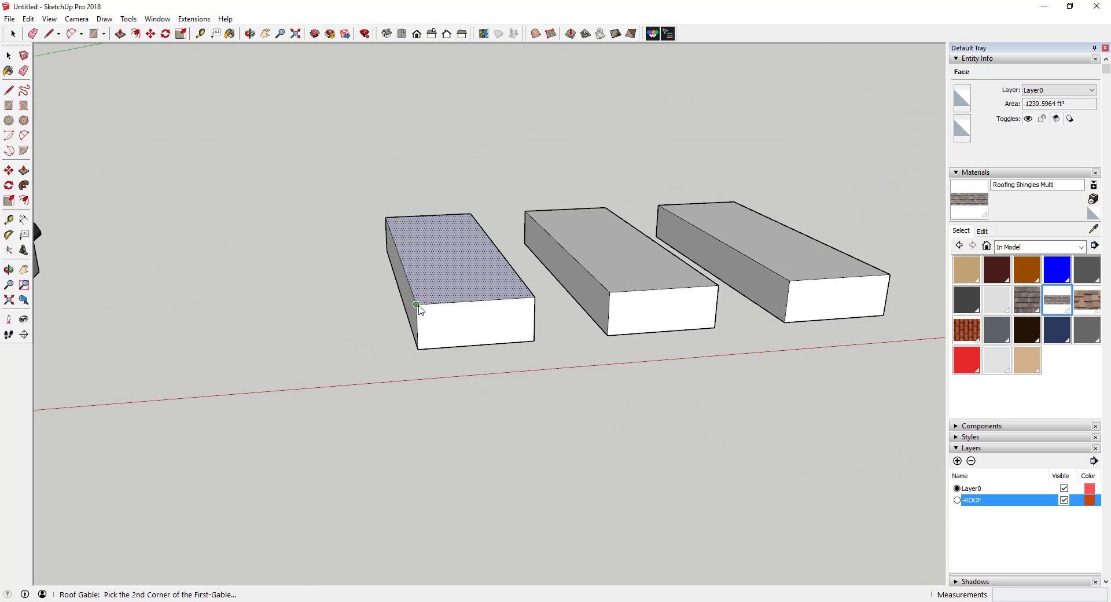
{"action": "left_click", "coordinate": [495, 238]}
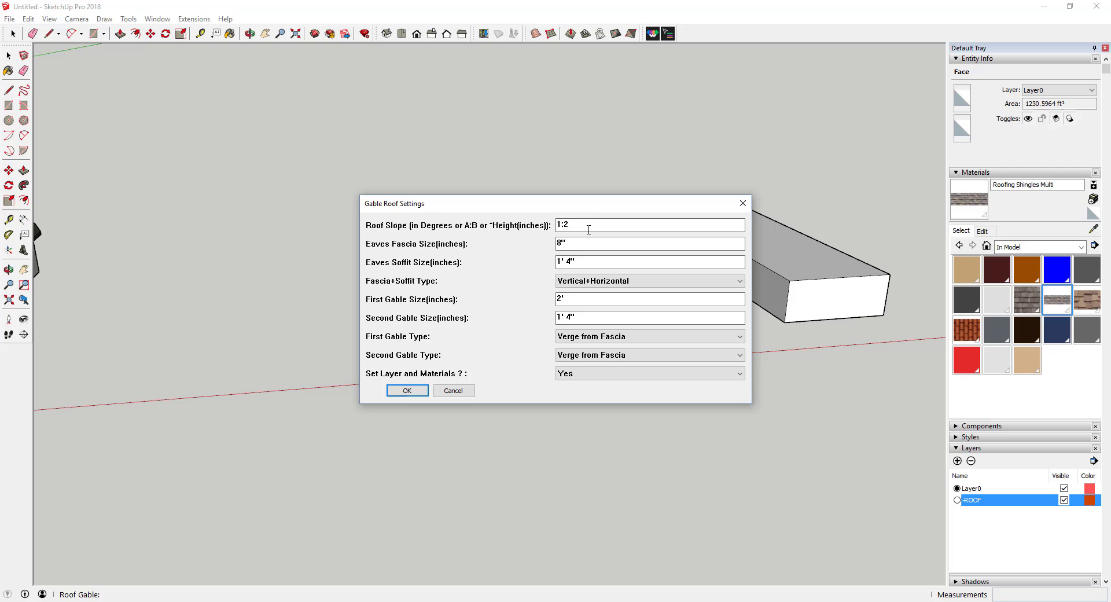
{"action": "left_click", "coordinate": [405, 391]}
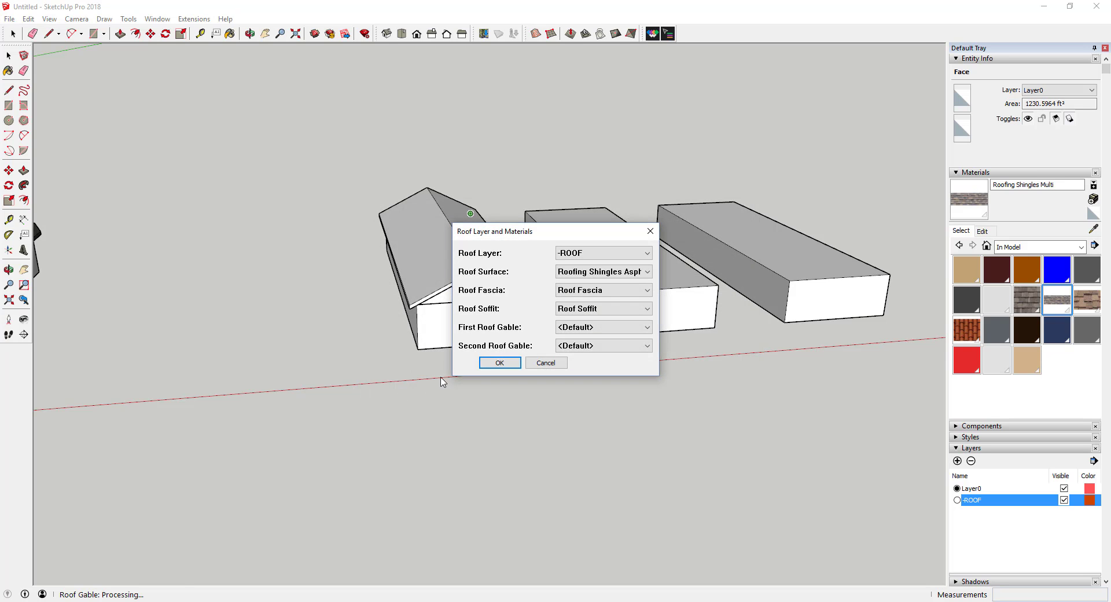
{"action": "left_click", "coordinate": [495, 366]}
- Start a gable-ended roof on the middle block by picking its gable corners
{"action": "left_click", "coordinate": [666, 268]}
{"action": "middle_click_drag", "start_coordinate": [665, 268], "coordinate": [521, 249]}
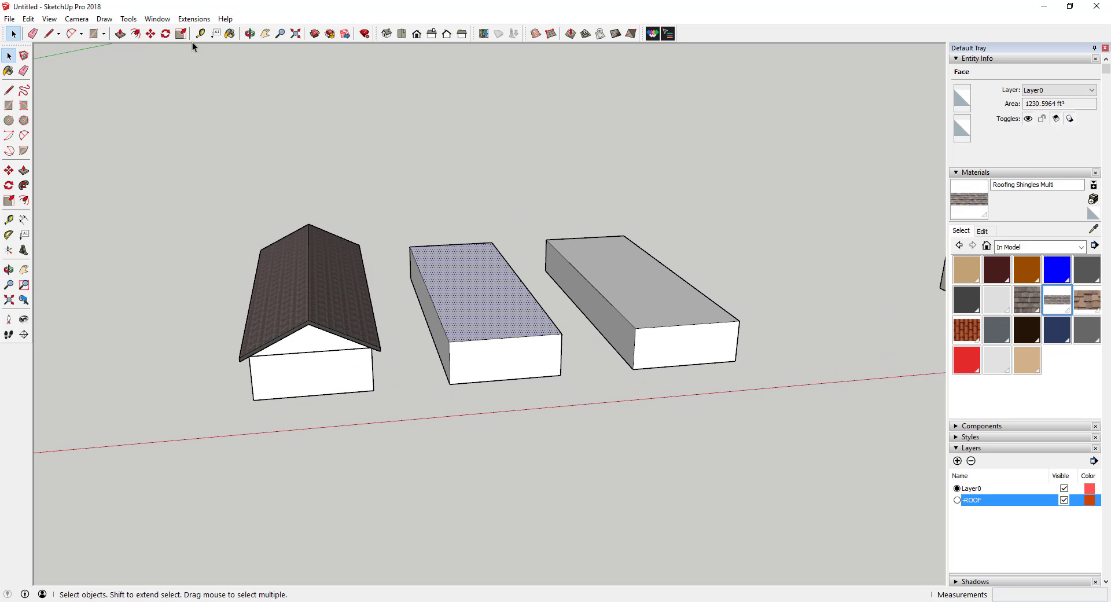
{"action": "left_click", "coordinate": [194, 19]}
{"action": "mouse_move", "coordinate": [225, 125]}
{"action": "left_click", "coordinate": [340, 152]}
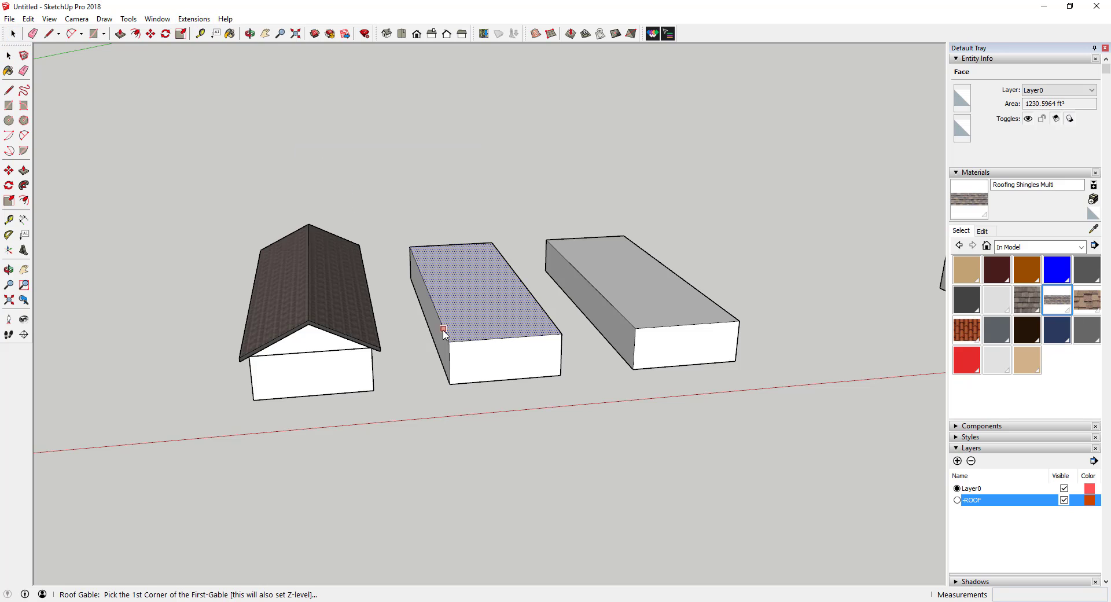
{"action": "left_click", "coordinate": [492, 244]}
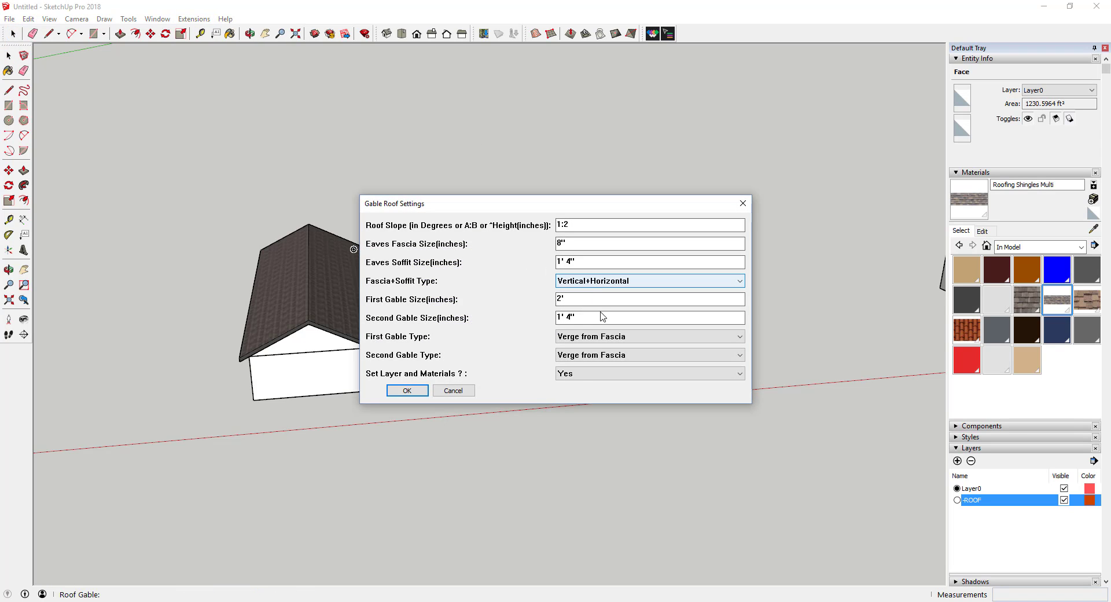
- Set the middle roof's gables to Verge by Height and Verge by Width, both with Box-Eaves
{"action": "left_click", "coordinate": [605, 336]}
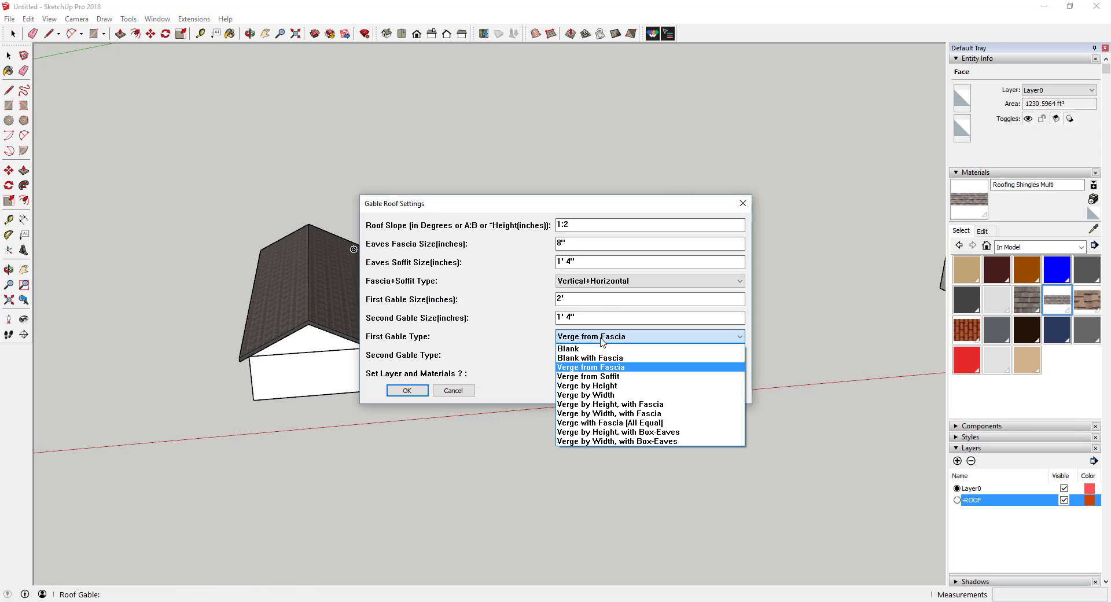
{"action": "left_click", "coordinate": [617, 431]}
{"action": "left_click", "coordinate": [613, 355]}
{"action": "left_click", "coordinate": [616, 459]}
{"action": "left_click", "coordinate": [407, 390]}
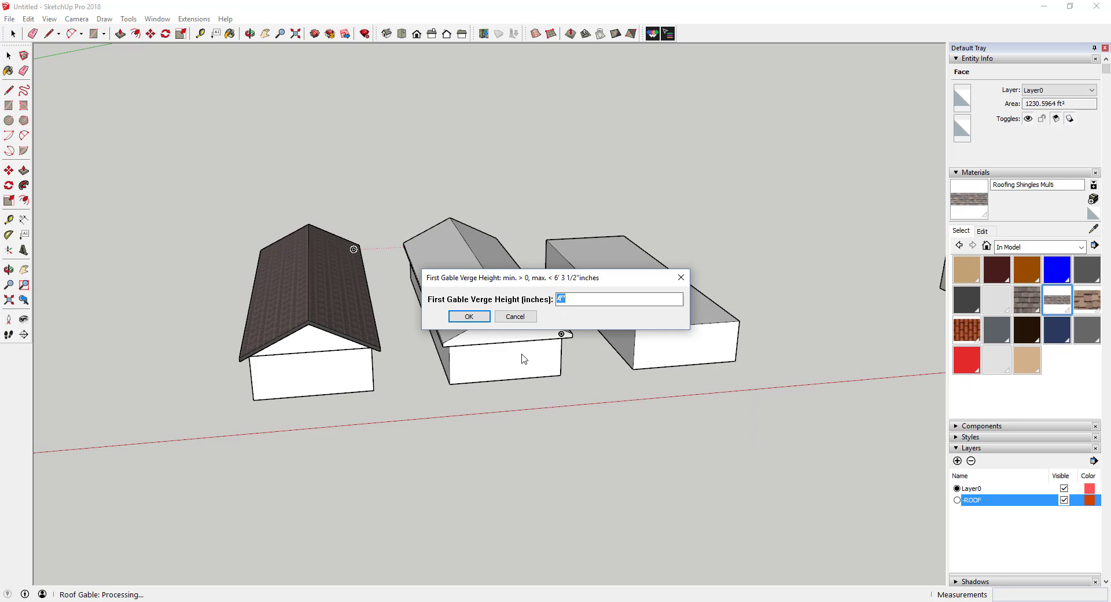
{"action": "left_click", "coordinate": [471, 317]}
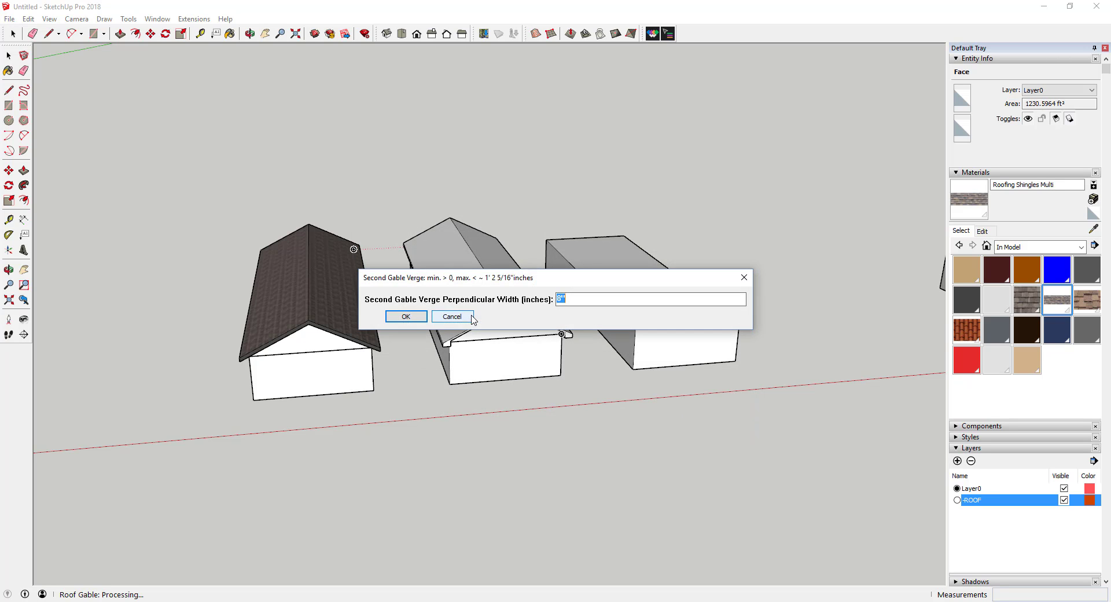
{"action": "left_click", "coordinate": [407, 317]}
{"action": "left_click", "coordinate": [500, 361]}
- Start a gable-ended roof on the right block by picking its gable corner
{"action": "scroll", "coordinate": [455, 326], "scroll_direction": "up", "scroll_amount": 2}
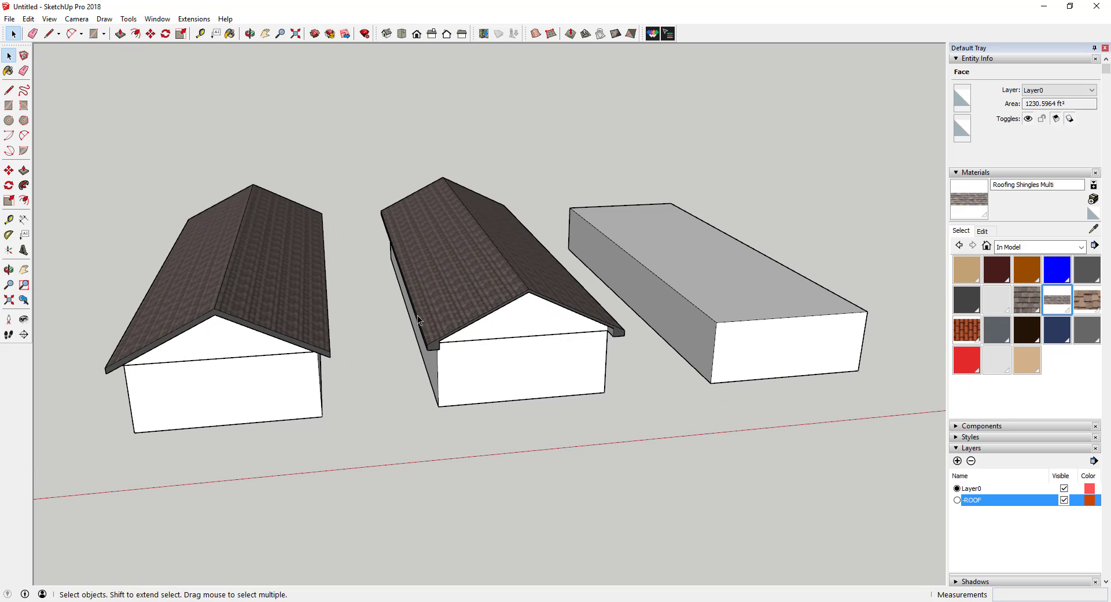
{"action": "left_click", "coordinate": [770, 280]}
{"action": "middle_click_drag", "start_coordinate": [770, 280], "coordinate": [636, 272]}
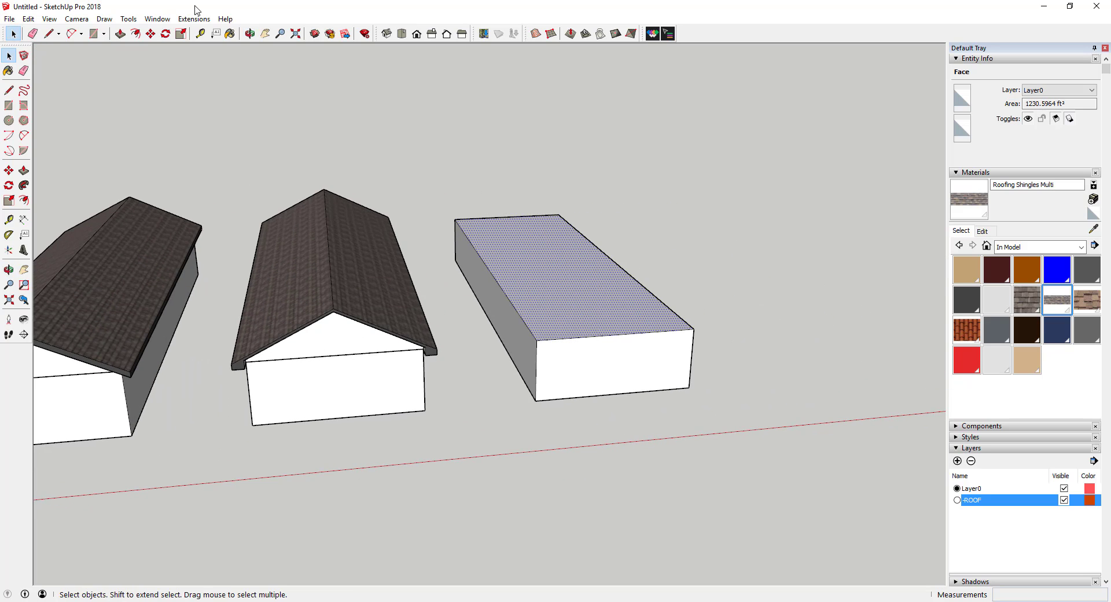
{"action": "left_click", "coordinate": [194, 19]}
{"action": "mouse_move", "coordinate": [231, 125]}
{"action": "left_click", "coordinate": [350, 151]}
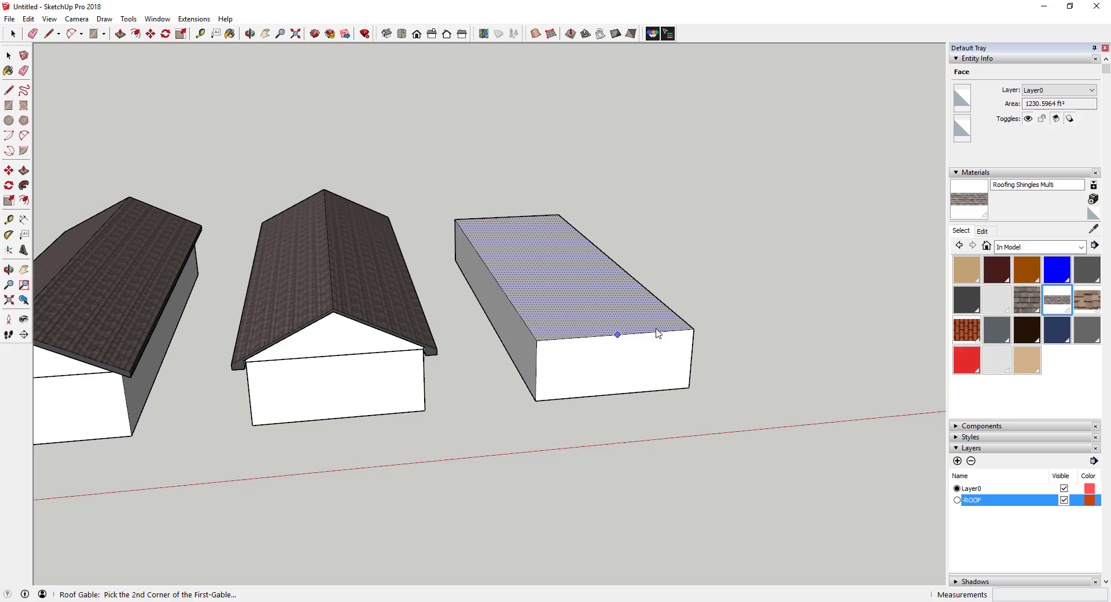
{"action": "left_click", "coordinate": [547, 218]}
- Give the right roof Verge by Height gables with Fascia at both ends, fascia-material lids
{"action": "left_click", "coordinate": [610, 336]}
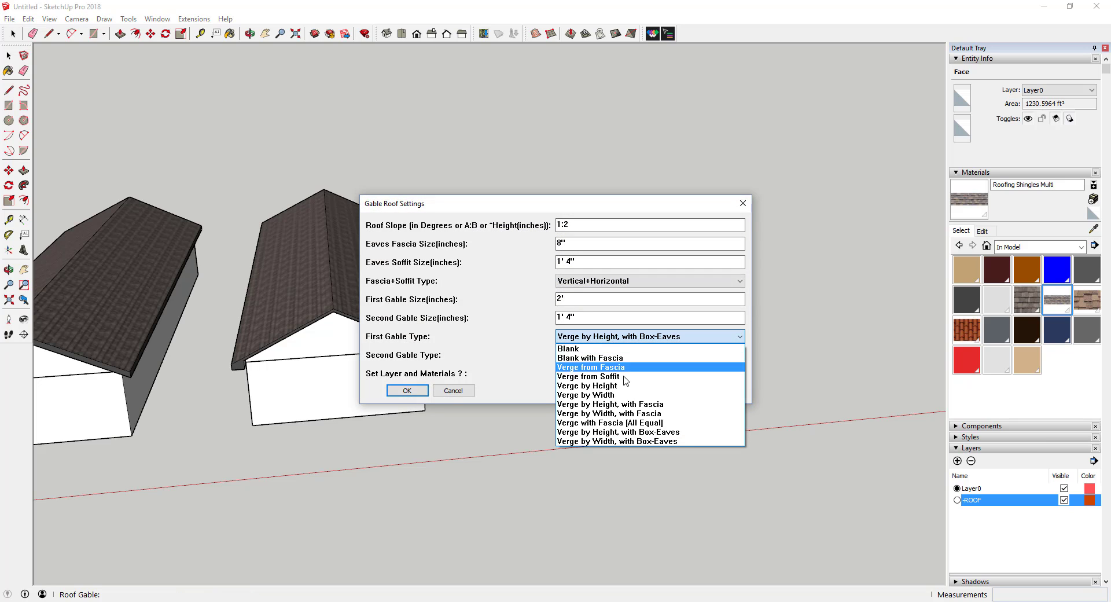
{"action": "left_click", "coordinate": [624, 404]}
{"action": "left_click", "coordinate": [622, 355]}
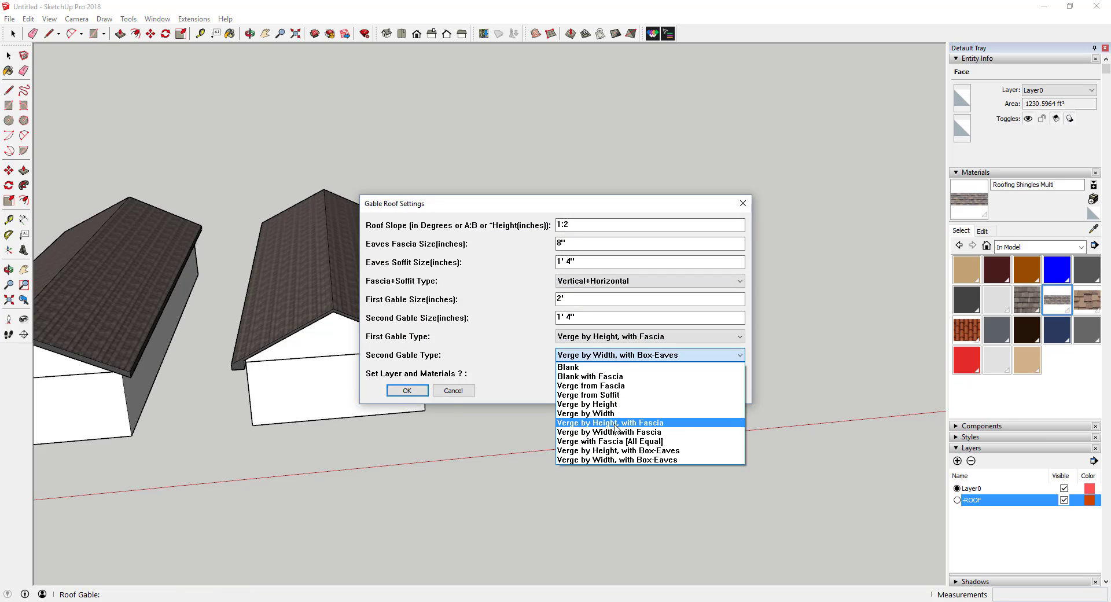
{"action": "left_click", "coordinate": [615, 423]}
{"action": "left_click", "coordinate": [407, 390]}
{"action": "left_click", "coordinate": [464, 316]}
{"action": "left_click", "coordinate": [464, 316]}
{"action": "left_click", "coordinate": [499, 363]}
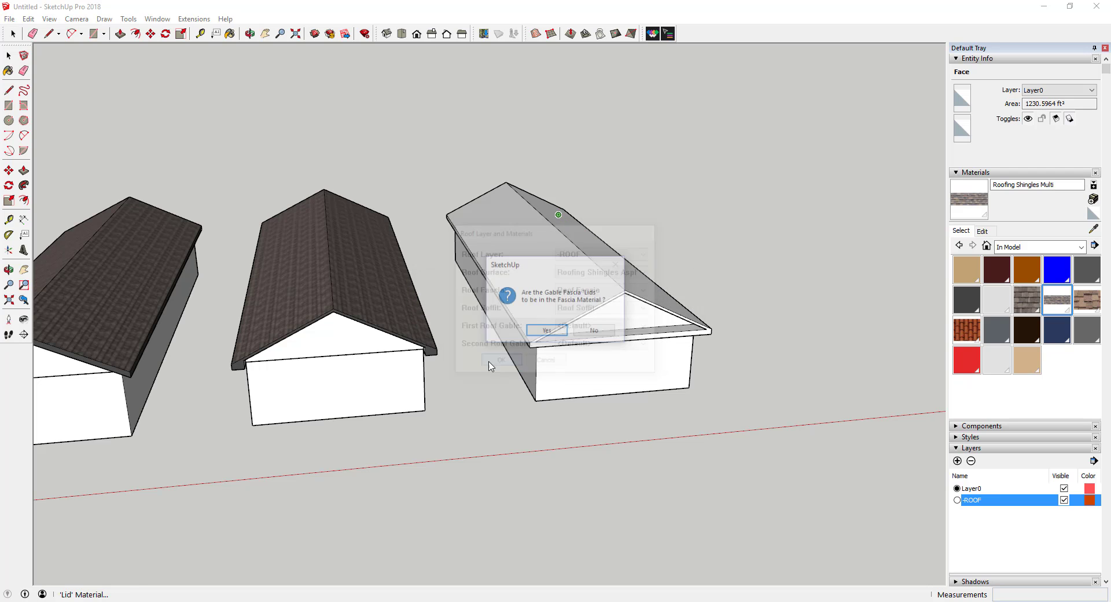
{"action": "left_click", "coordinate": [547, 330]}
{"action": "middle_click_drag", "start_coordinate": [653, 324], "coordinate": [521, 324]}
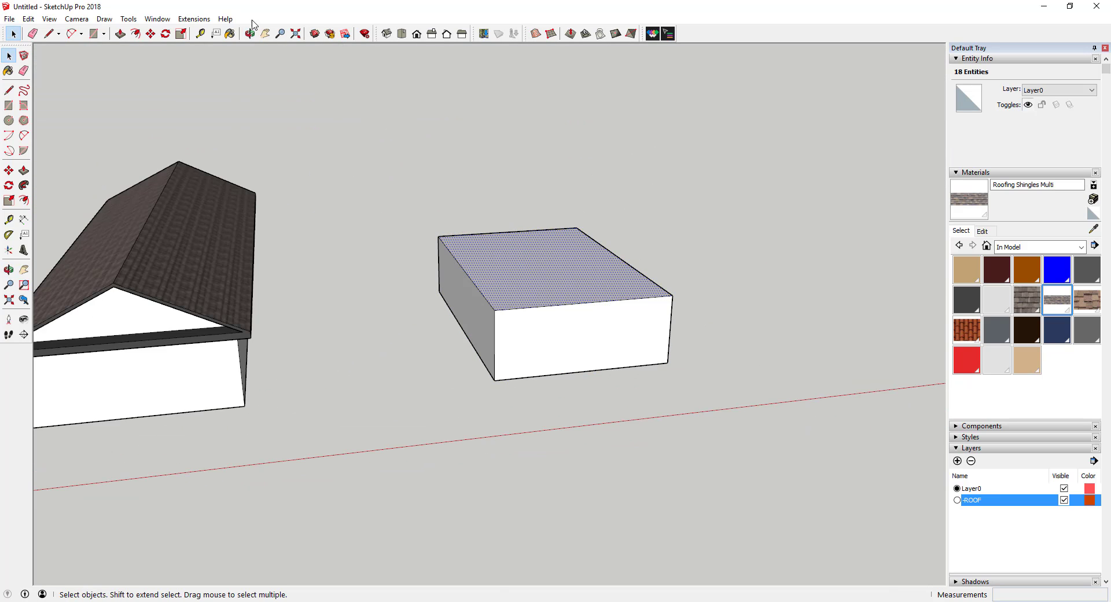
- Cap the square block with a shingled pyramid roof using default settings
{"action": "left_click", "coordinate": [194, 18]}
{"action": "mouse_move", "coordinate": [232, 138]}
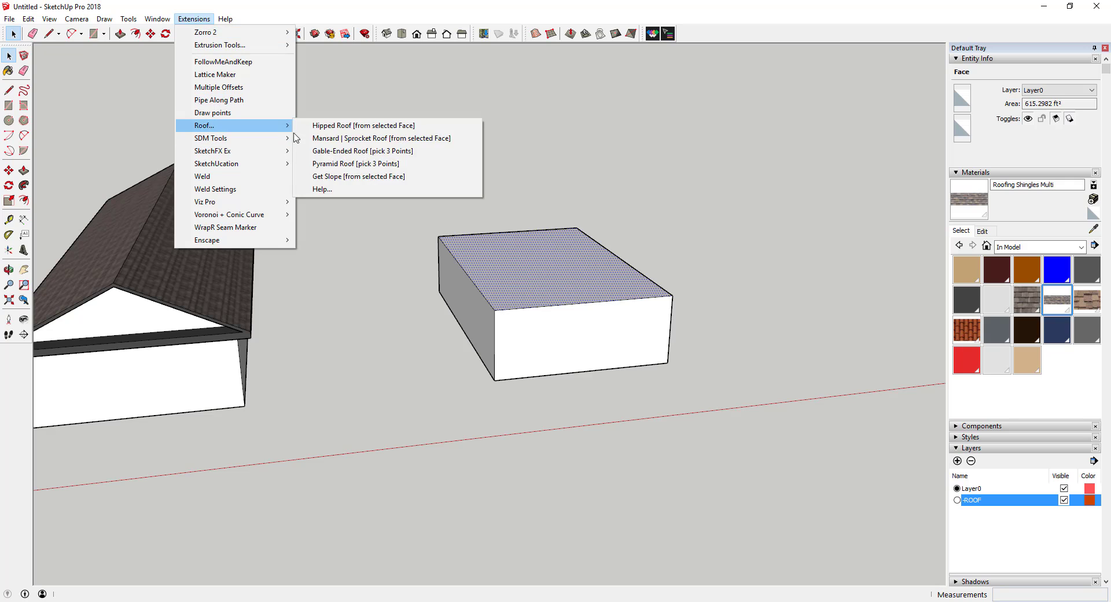
{"action": "left_click", "coordinate": [347, 166]}
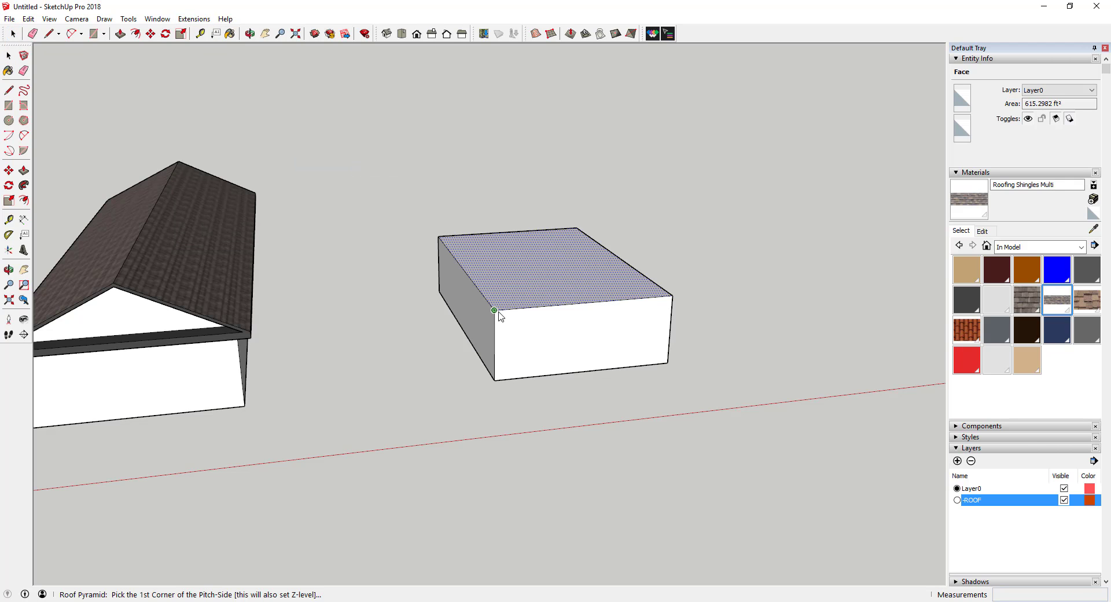
{"action": "left_click", "coordinate": [577, 228]}
{"action": "left_click", "coordinate": [408, 354]}
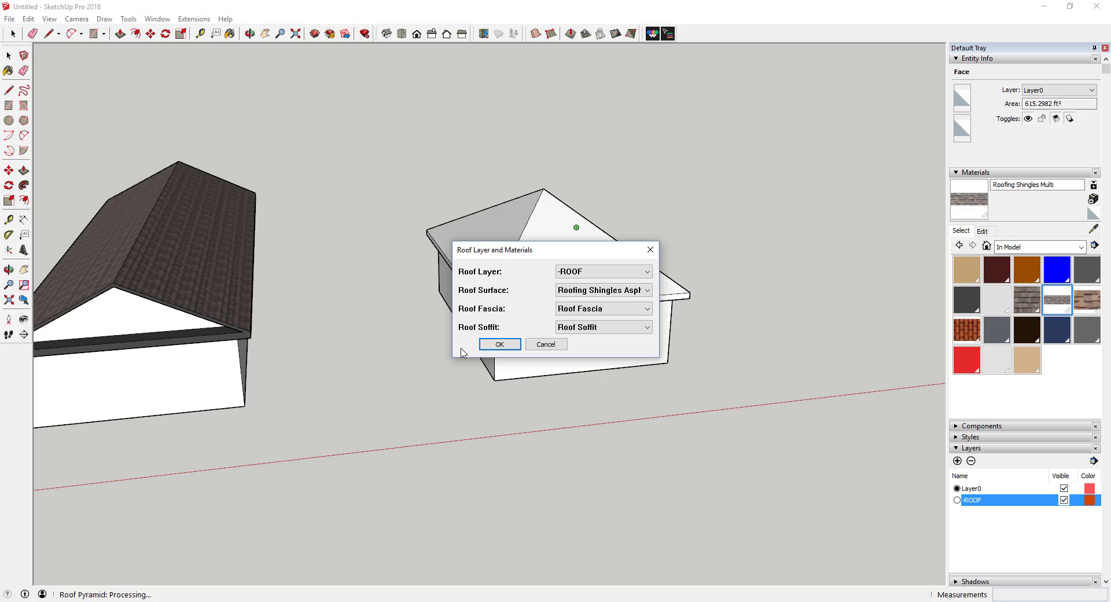
{"action": "left_click", "coordinate": [499, 344]}
{"action": "middle_click_drag", "start_coordinate": [715, 273], "coordinate": [702, 238]}
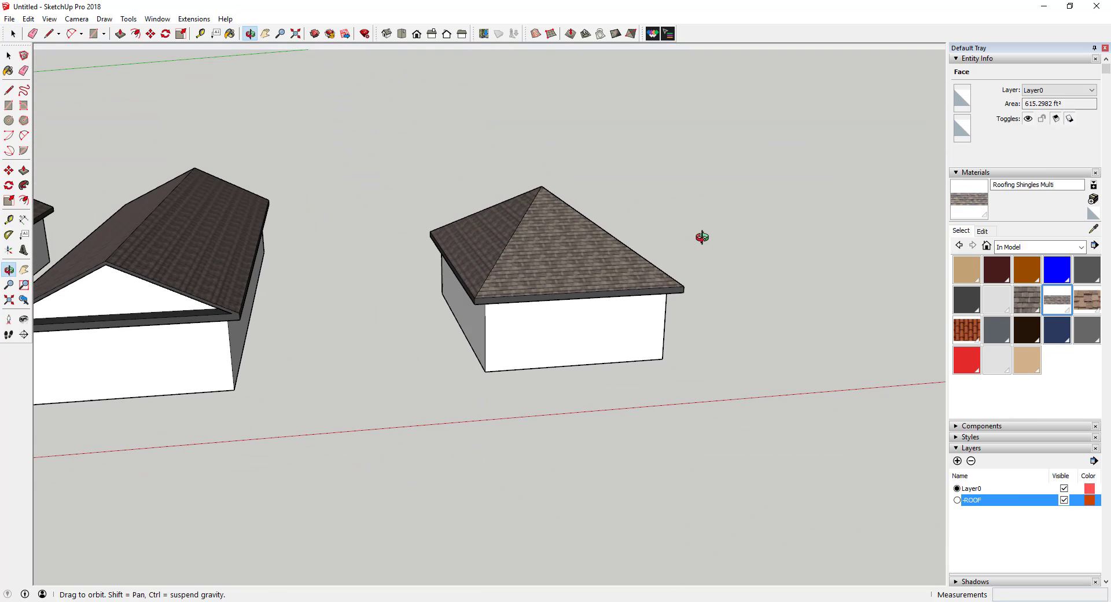
{"action": "middle_click_drag", "start_coordinate": [635, 260], "coordinate": [549, 259]}
- Measure a pyramid roof face's slope: 36.821 degrees, 8.984:12
{"action": "double_click", "coordinate": [549, 259]}
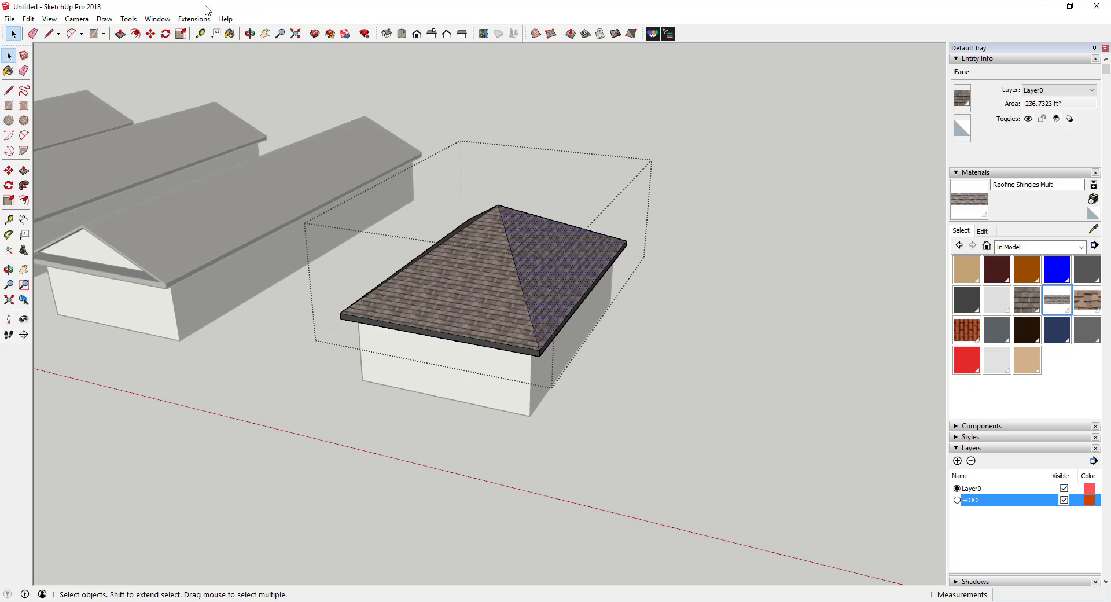
{"action": "left_click", "coordinate": [194, 18]}
{"action": "mouse_move", "coordinate": [226, 130]}
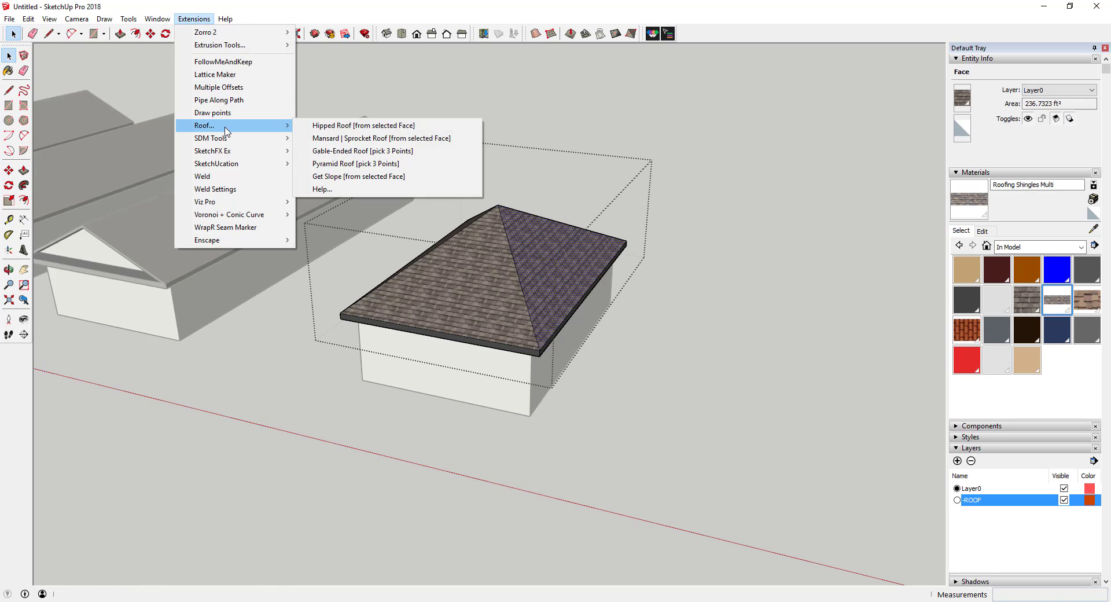
{"action": "left_click", "coordinate": [358, 176]}
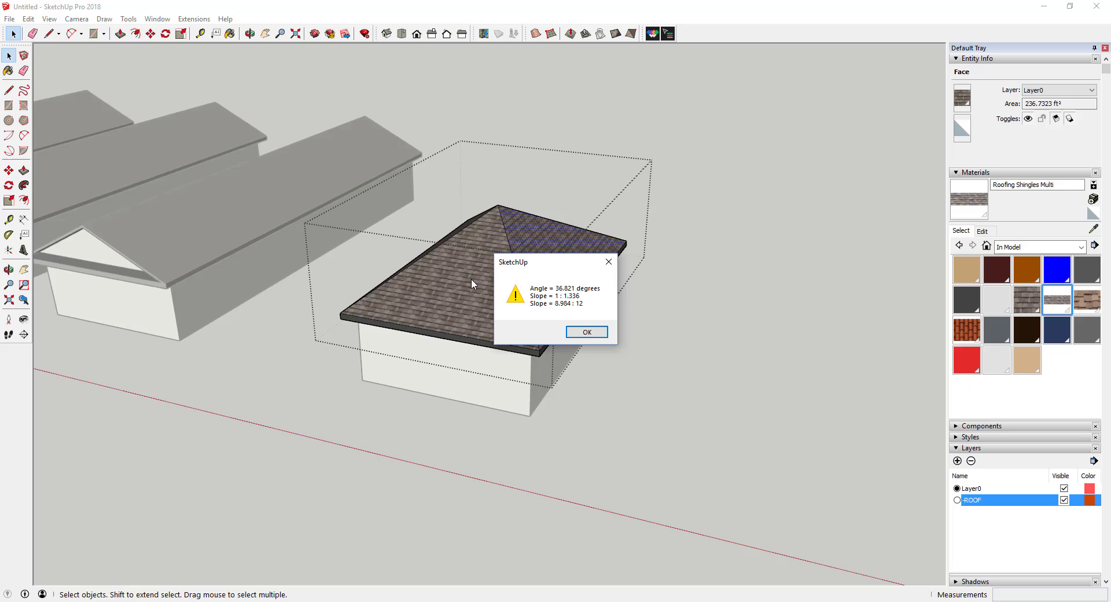